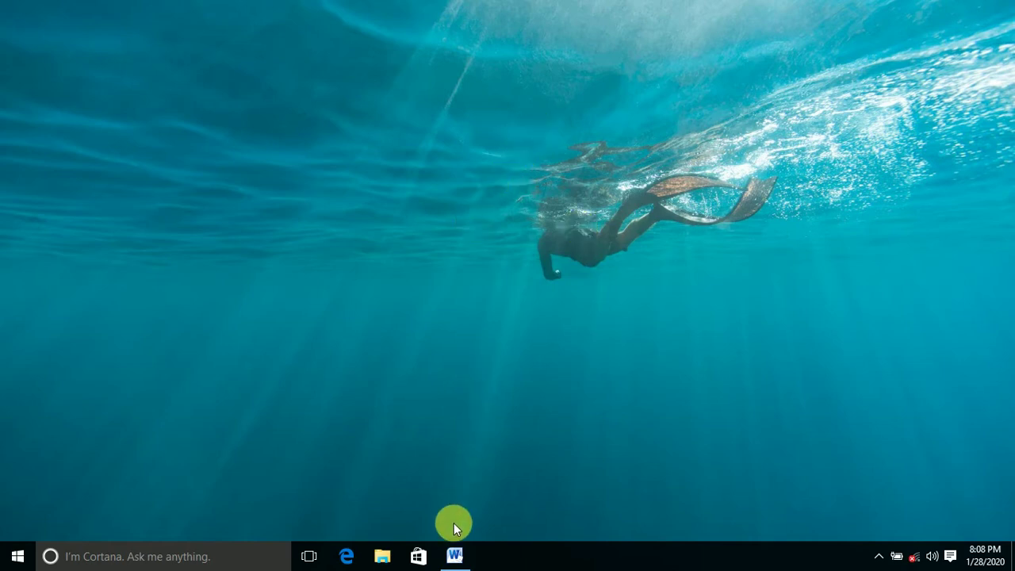
Switch to the open blank Word document, Document1.
mouse_move(453, 553)
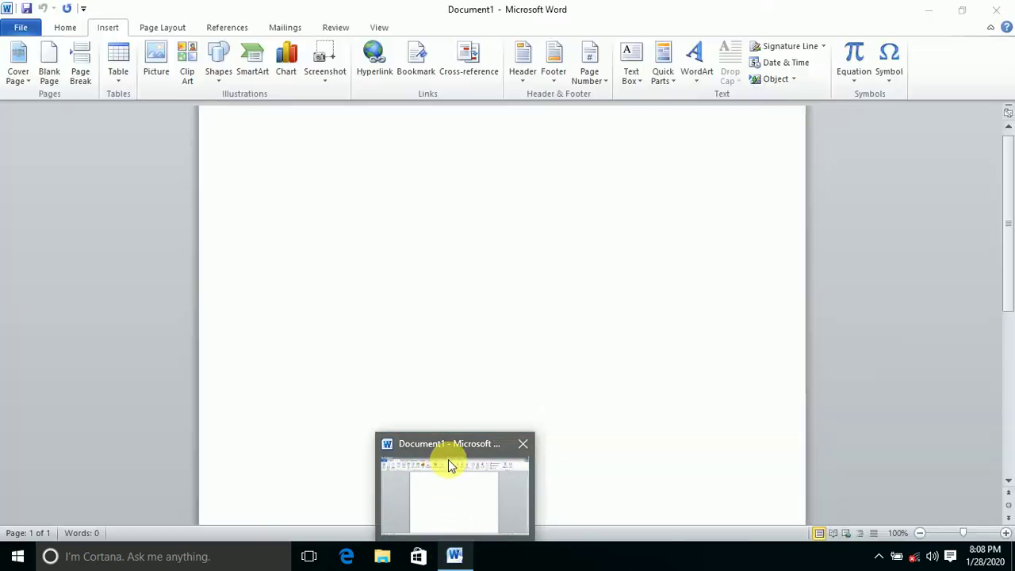
left_click(448, 460)
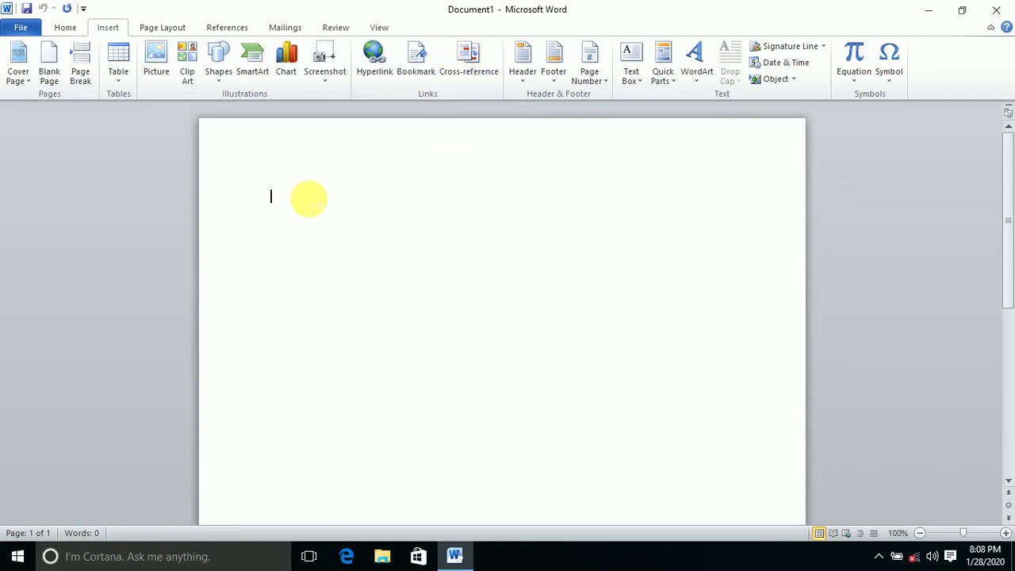
key("ctrl+equal")
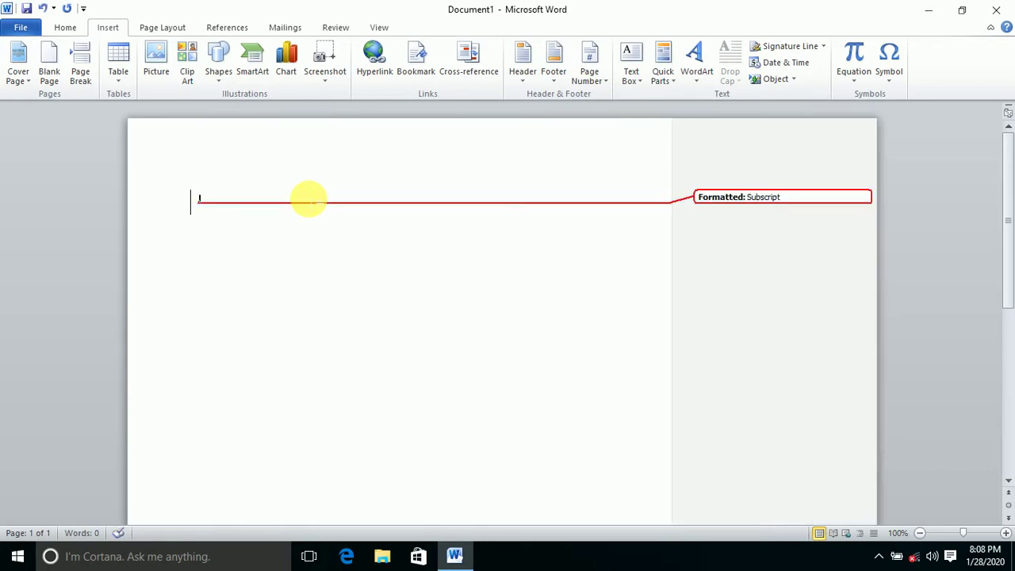
type("aa")
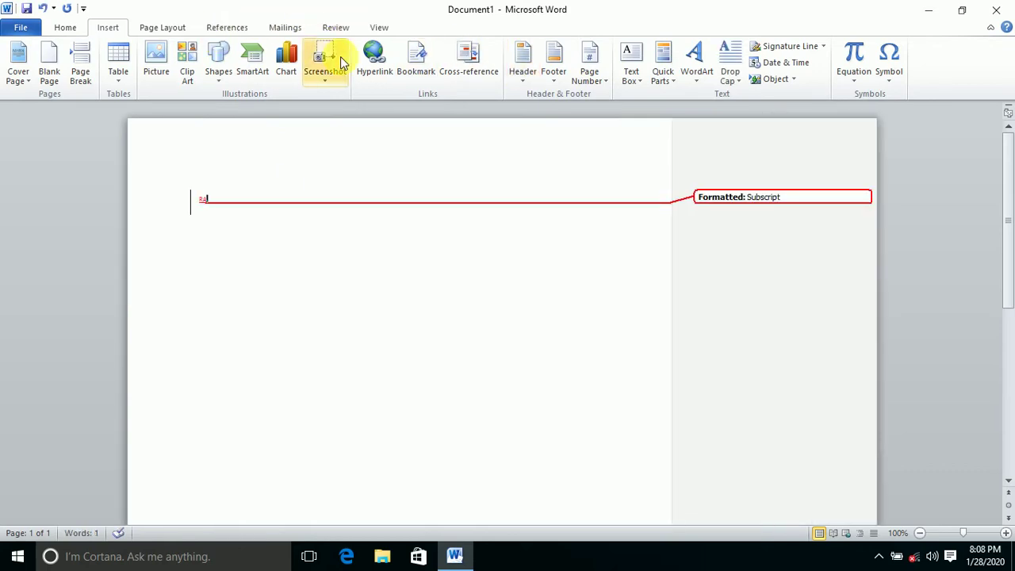
left_click(329, 28)
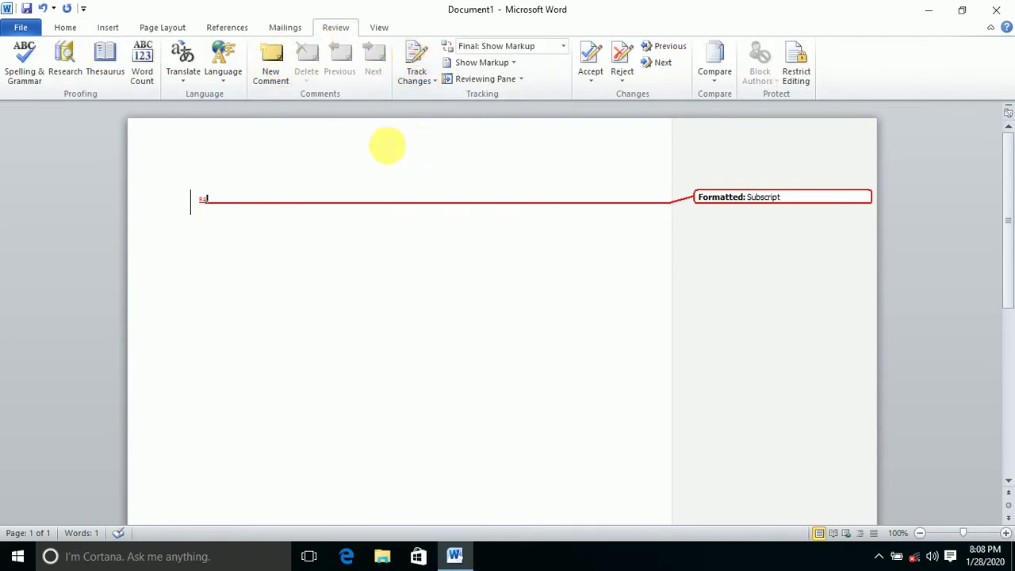
key("ctrl+z")
key("ctrl+z")
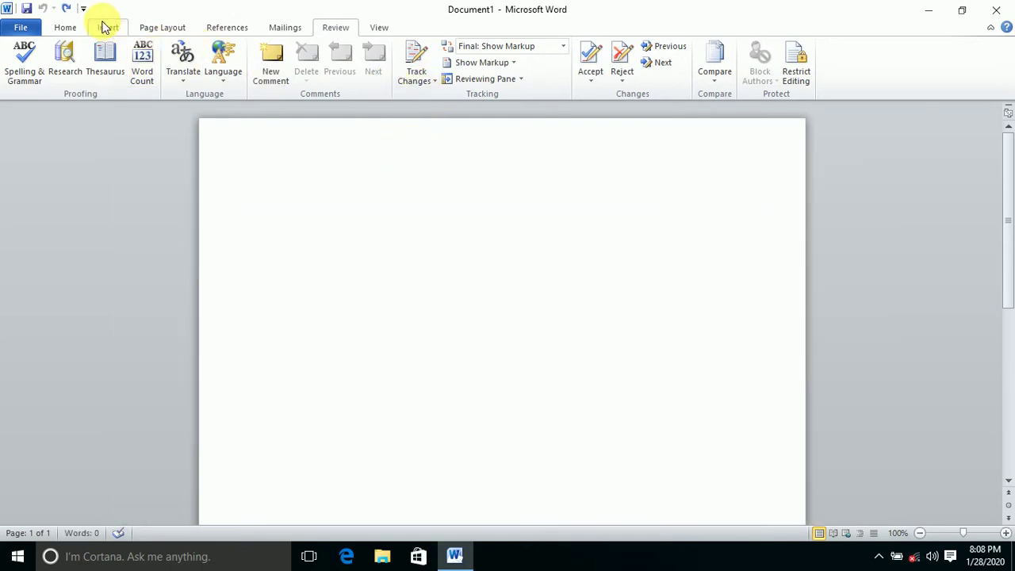
Generate the default sample paragraphs in the blank document with the =RAND() function.
key("ctrl+equal")
type("RAND")
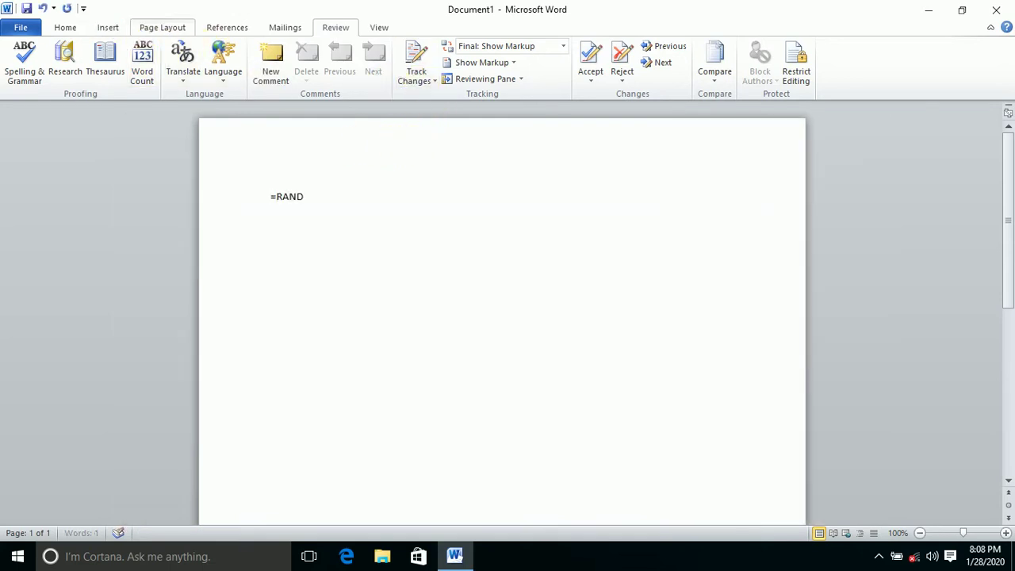
type("()")
key("Return")
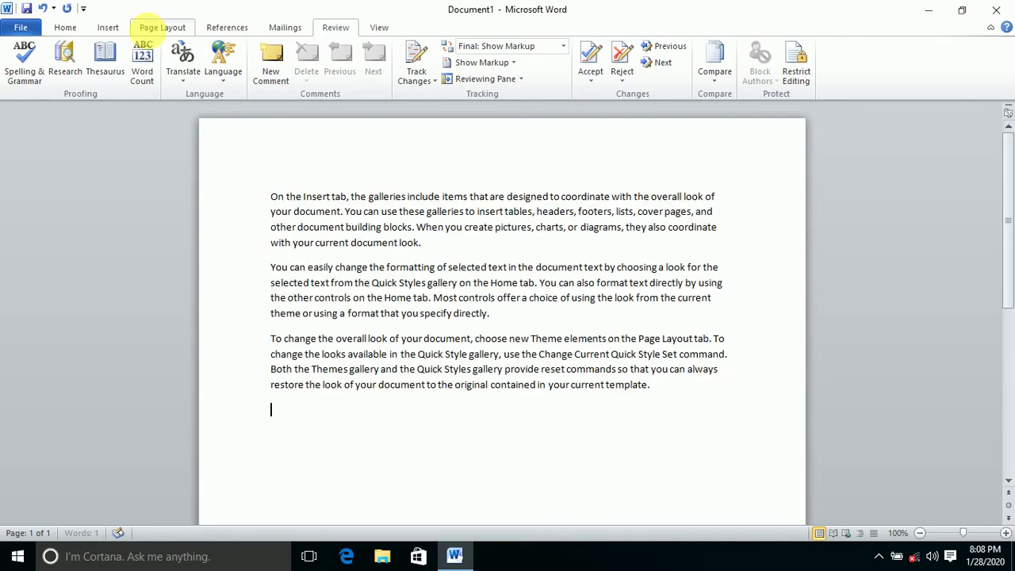
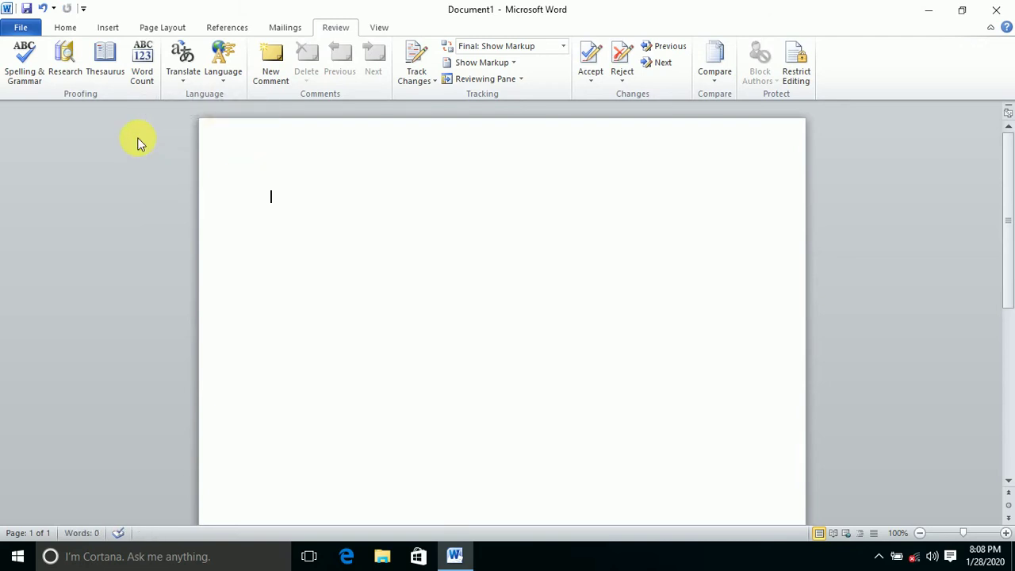
Fill the empty document with 50 paragraphs of sample text using =rand(50).
type("+ra")
key("BackSpace")
key("BackSpace")
key("BackSpace")
type("=rand(50)")
key("Return")
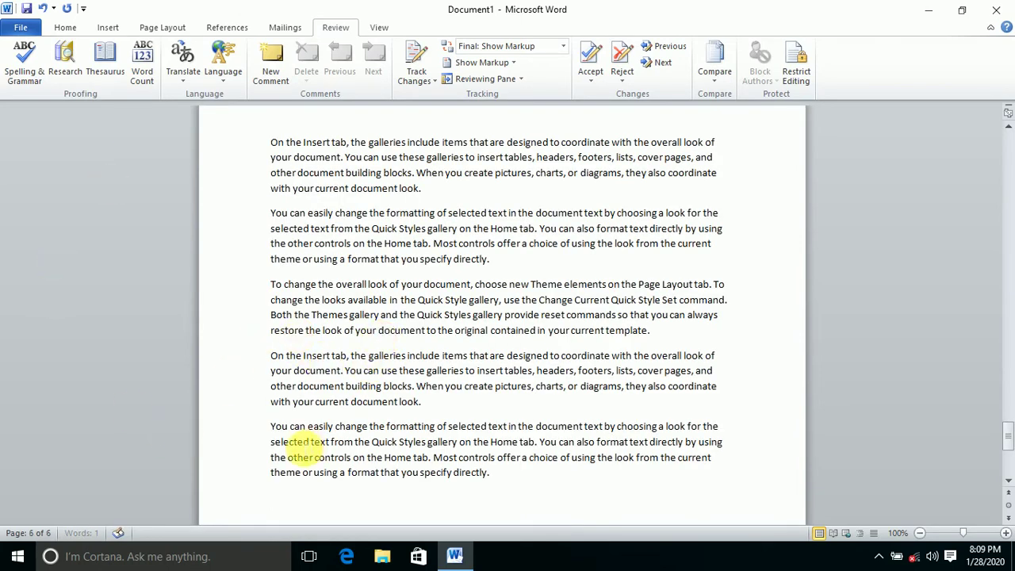
Add an empty line and a line reading "Ms-word" above the first paragraph on page 2.
scroll(400, 325, "up", 15)
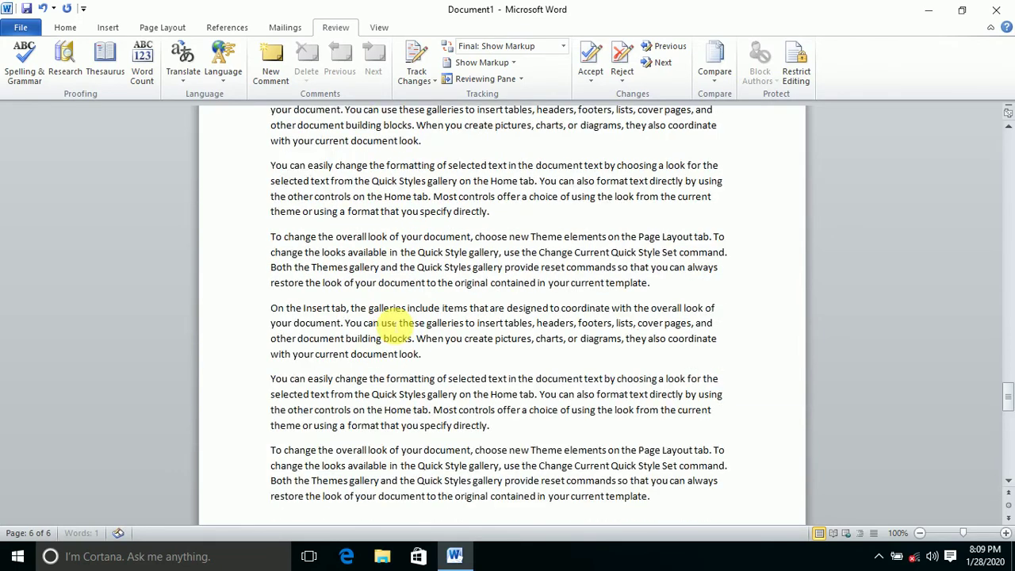
scroll(397, 319, "up", 18)
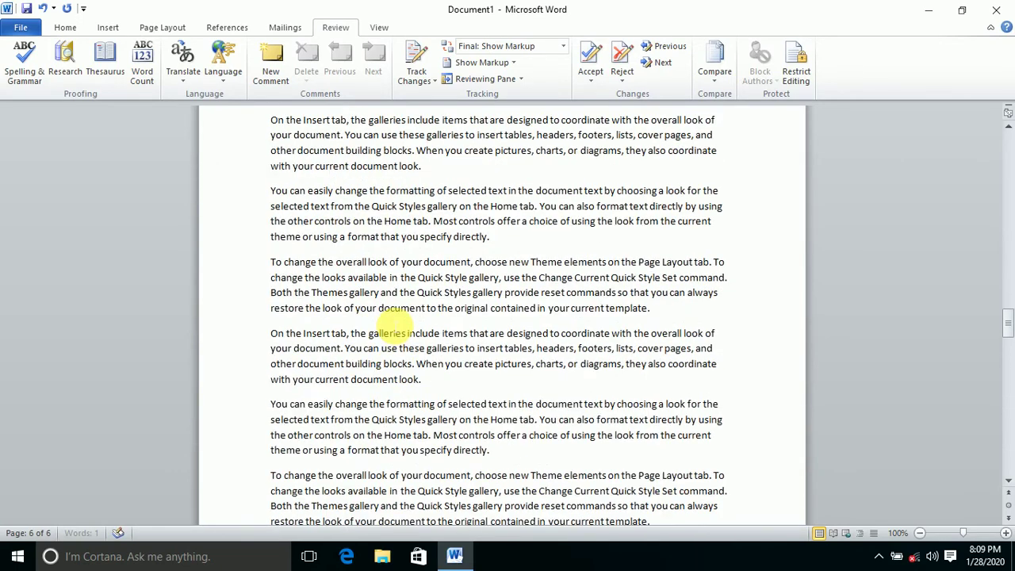
scroll(393, 269, "up", 5)
scroll(396, 218, "up", 7)
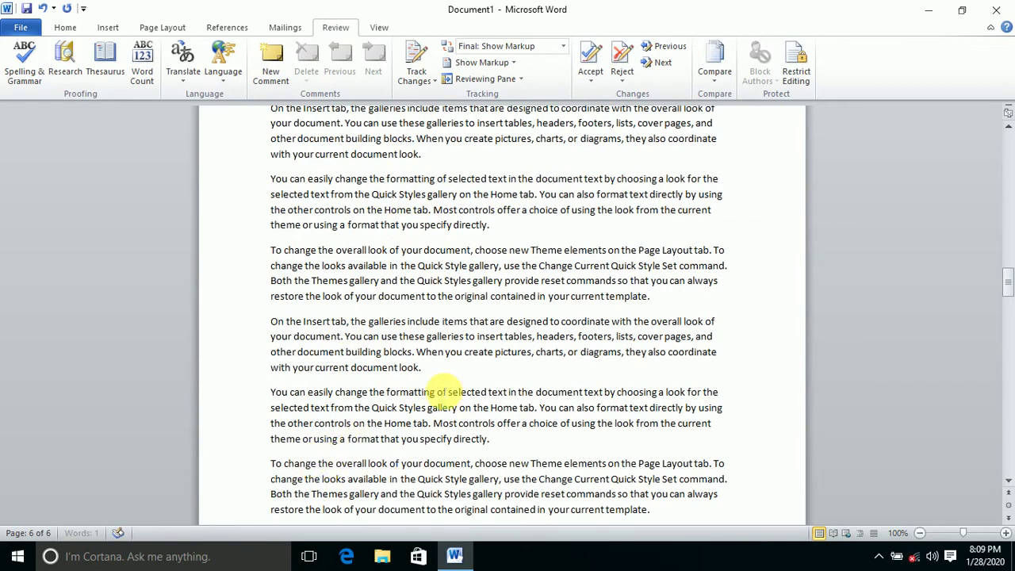
left_click(408, 336)
scroll(444, 270, "up", 10)
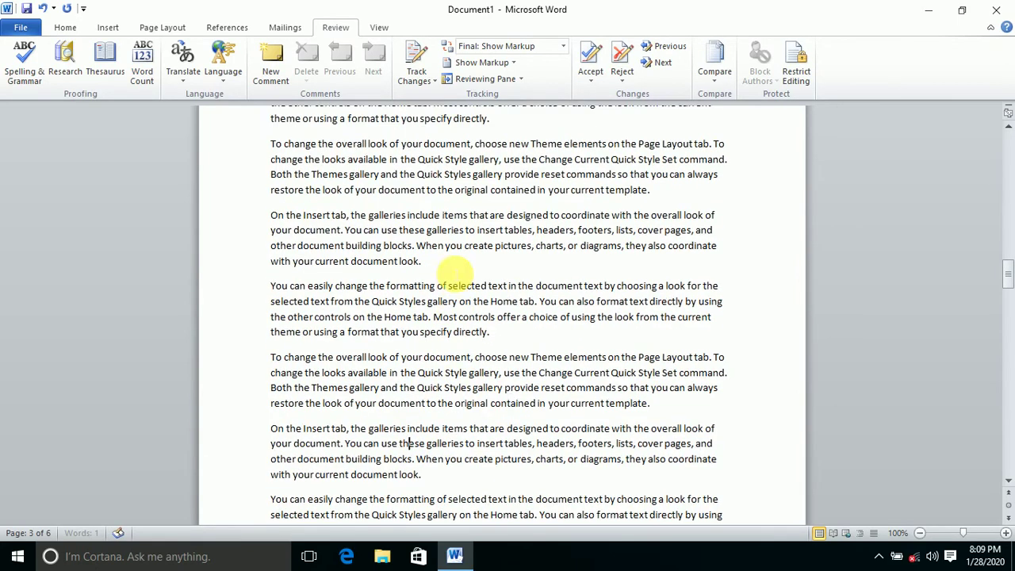
scroll(440, 252, "up", 8)
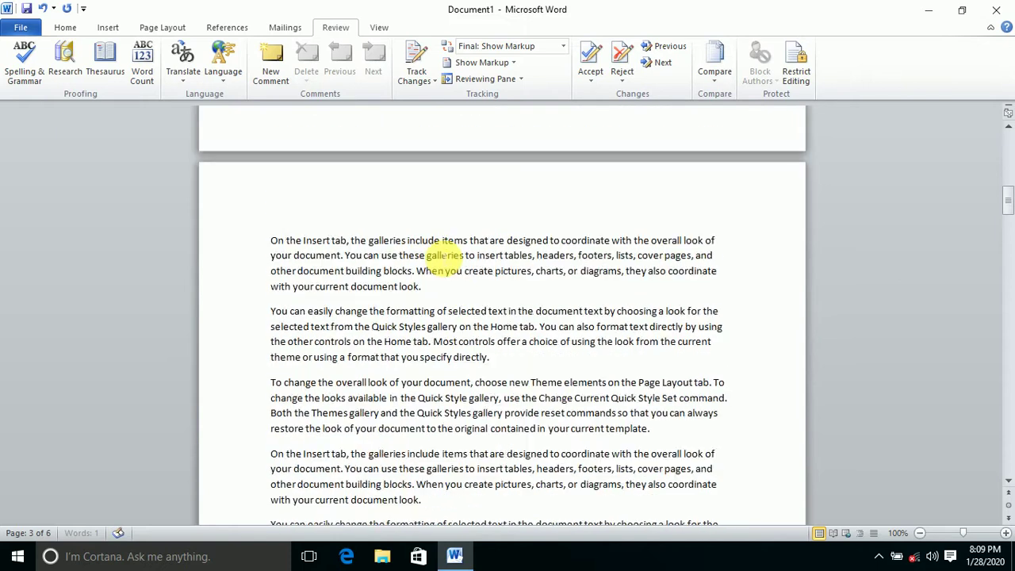
left_click(272, 313)
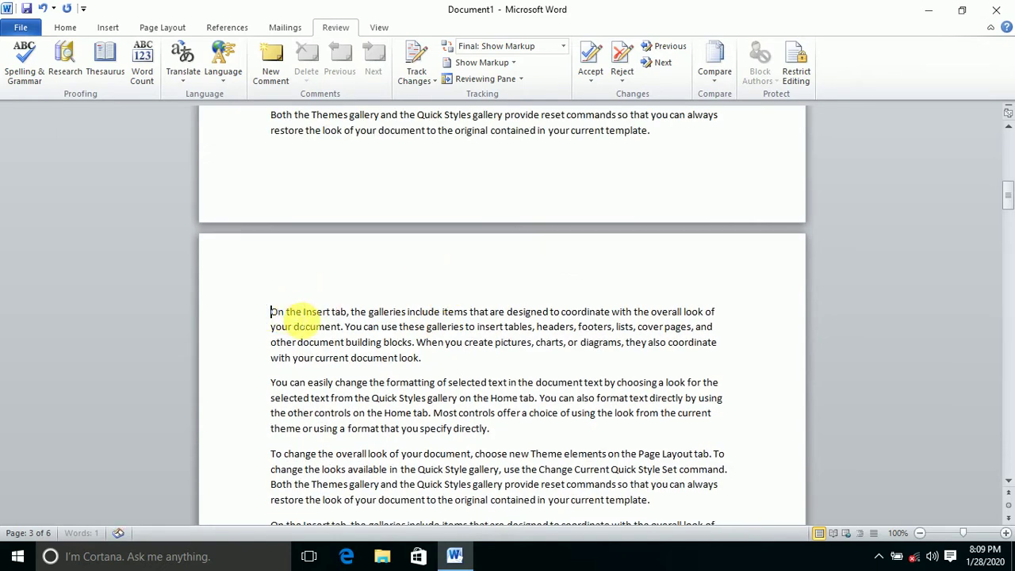
key("Return")
key("Return")
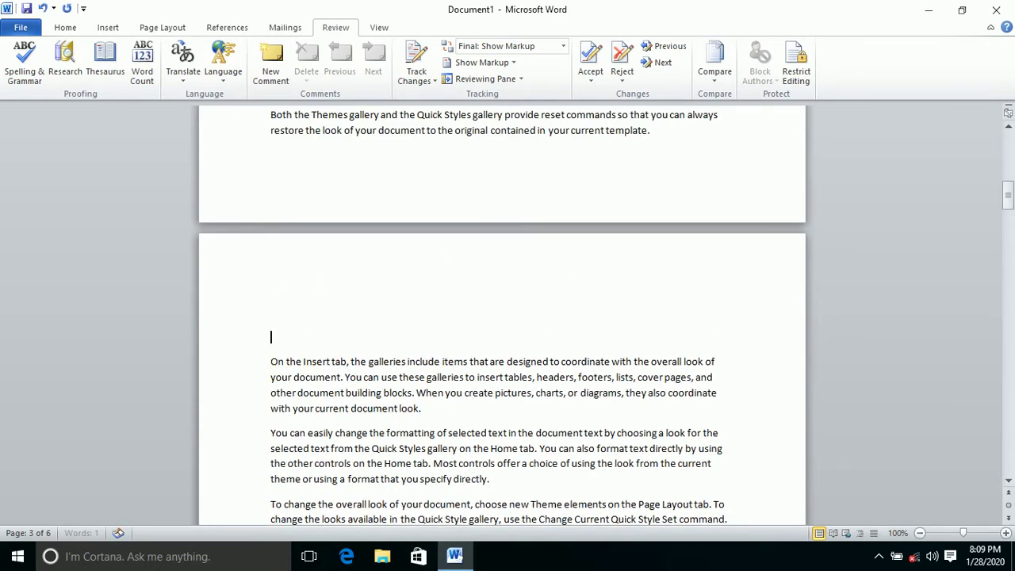
type("MIcr")
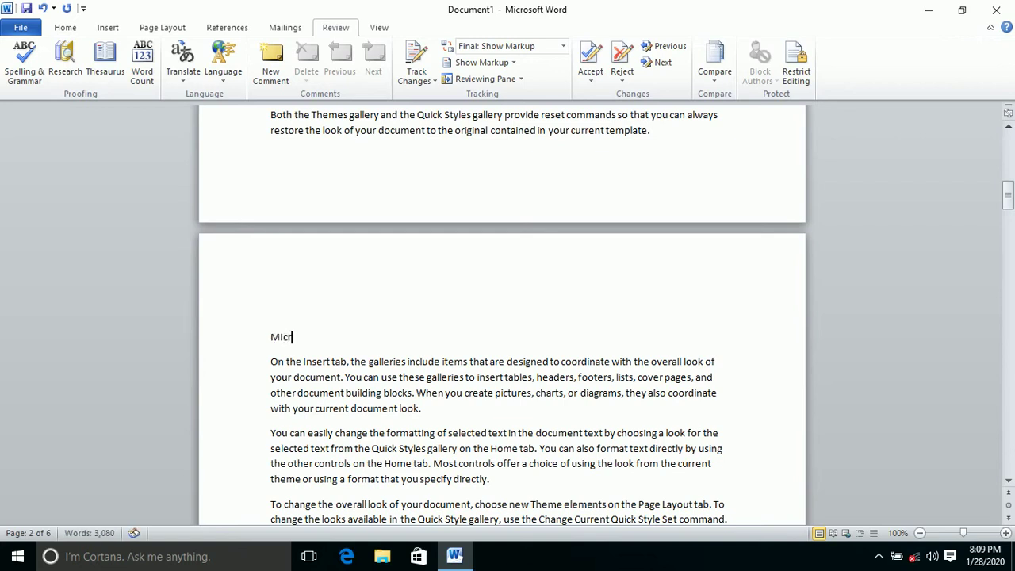
type("s-word")
Apply the Heading 1 style to the "Ms-word" line and show the Navigation pane.
left_click_drag(329, 332, 268, 341)
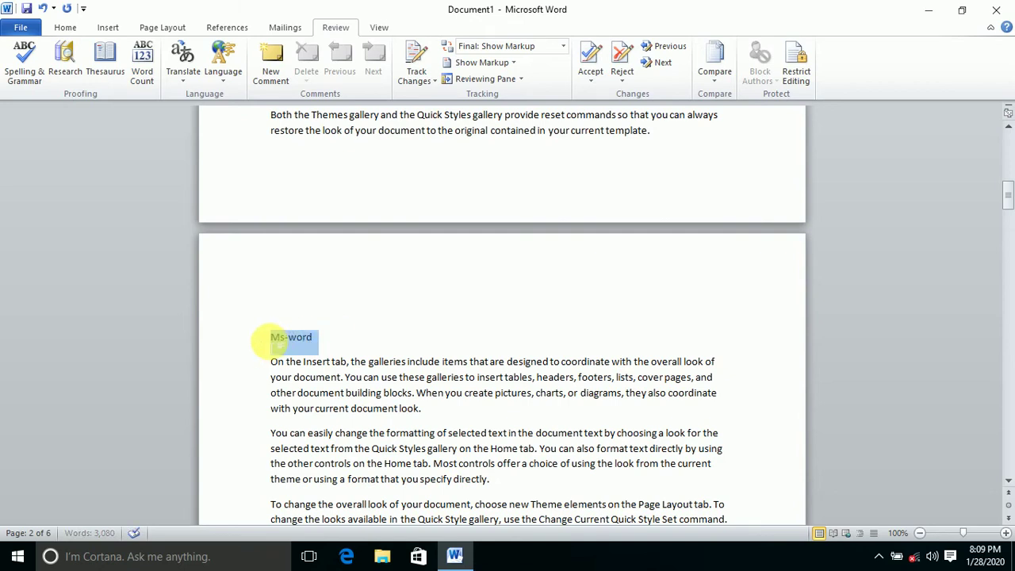
left_click(83, 28)
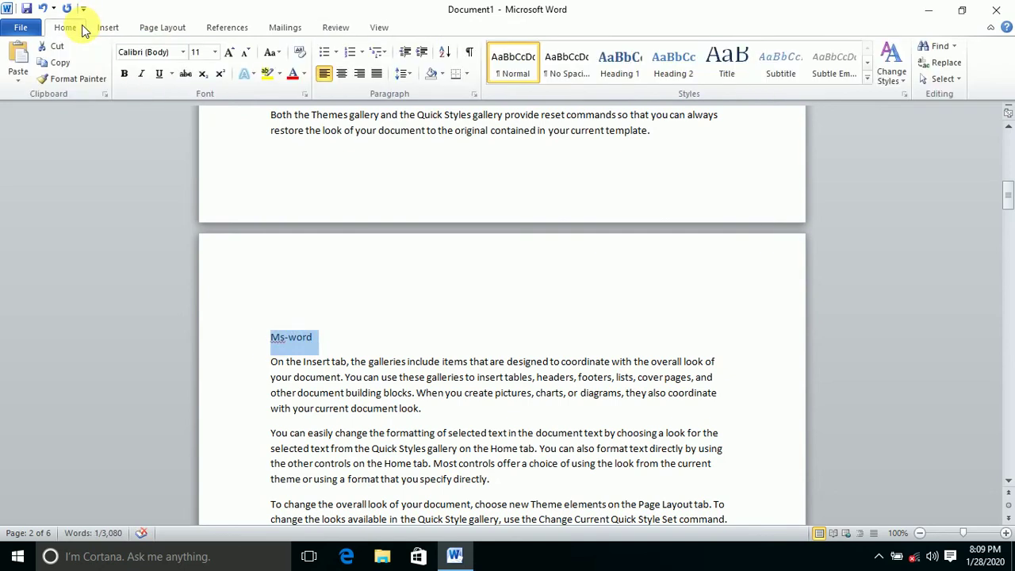
left_click(619, 62)
key("ctrl+f")
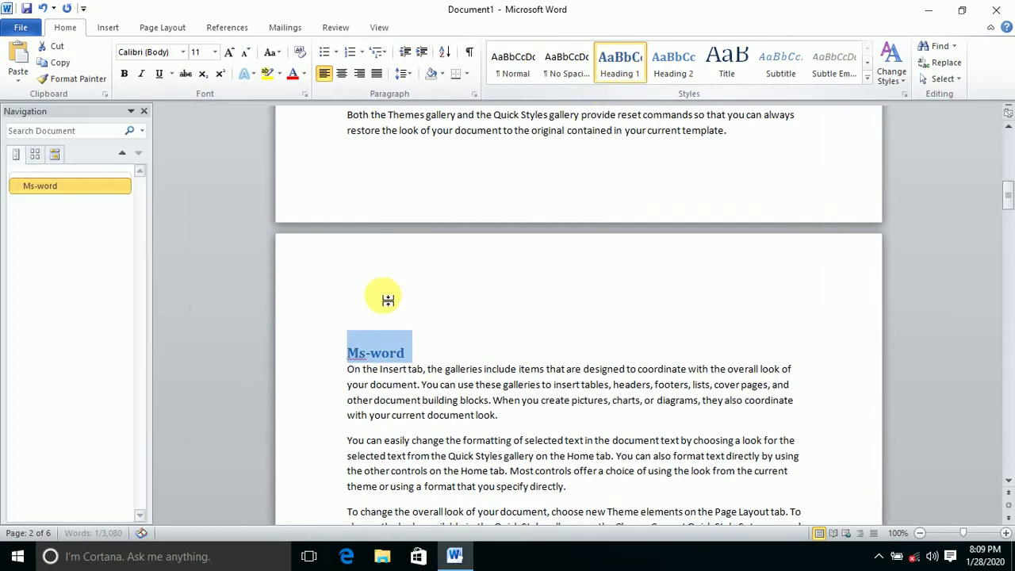
Add a new line reading "Ms-excel" below the first "On the Insert tab" paragraph on page 3.
left_click(452, 345)
scroll(458, 341, "down", 5)
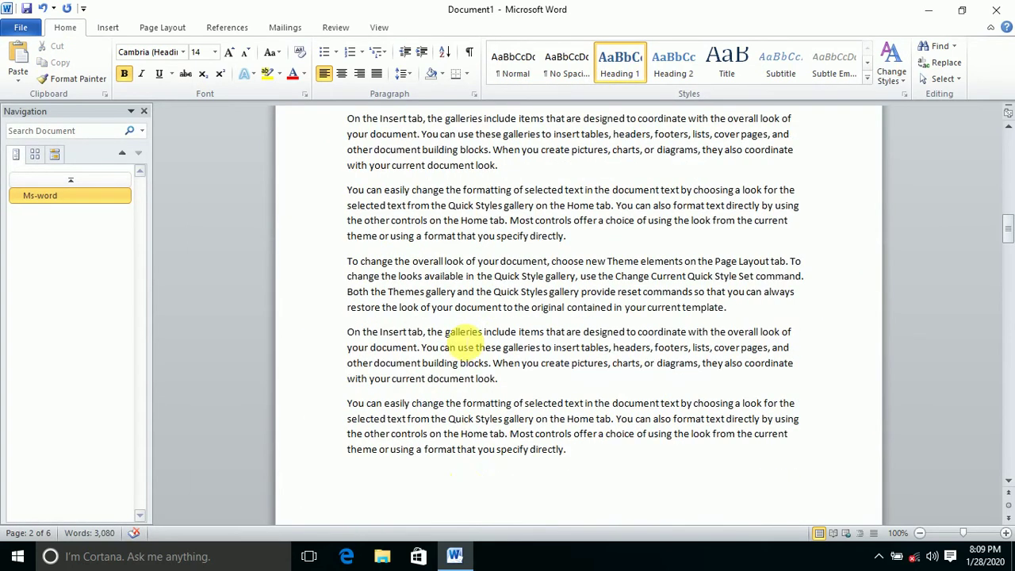
scroll(464, 340, "down", 6)
left_click(517, 373)
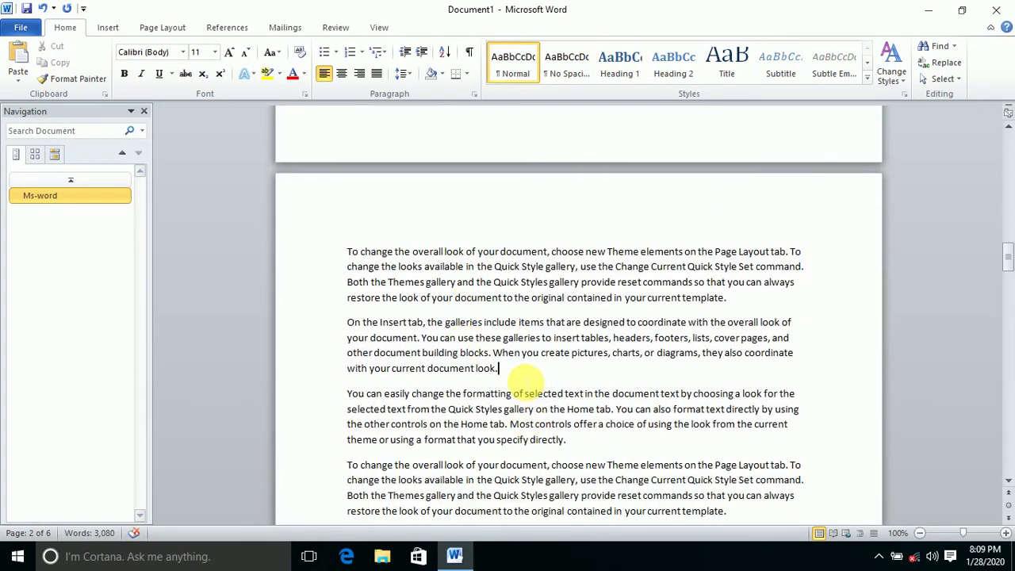
key("Return")
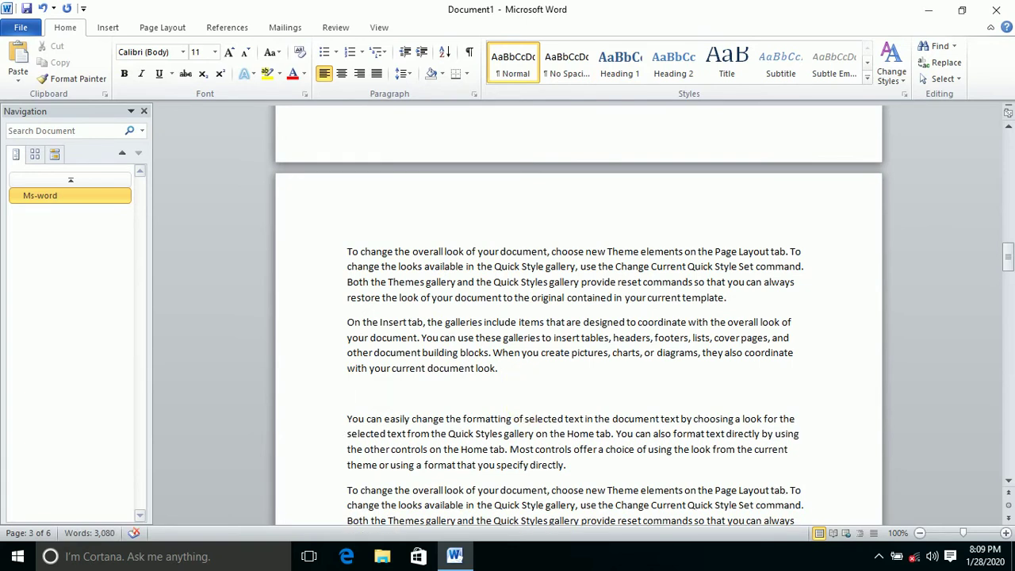
type("Ms-excel")
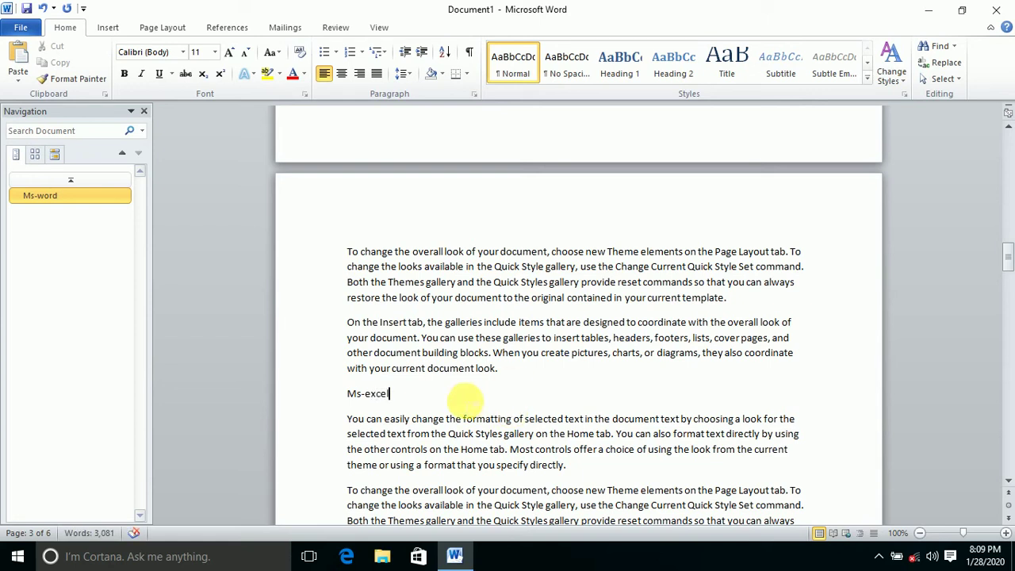
Apply the Heading 1 style to the "Ms-excel" line.
key("ctrl+shift+Left")
key("ctrl+shift+Left")
key("ctrl+shift+Left")
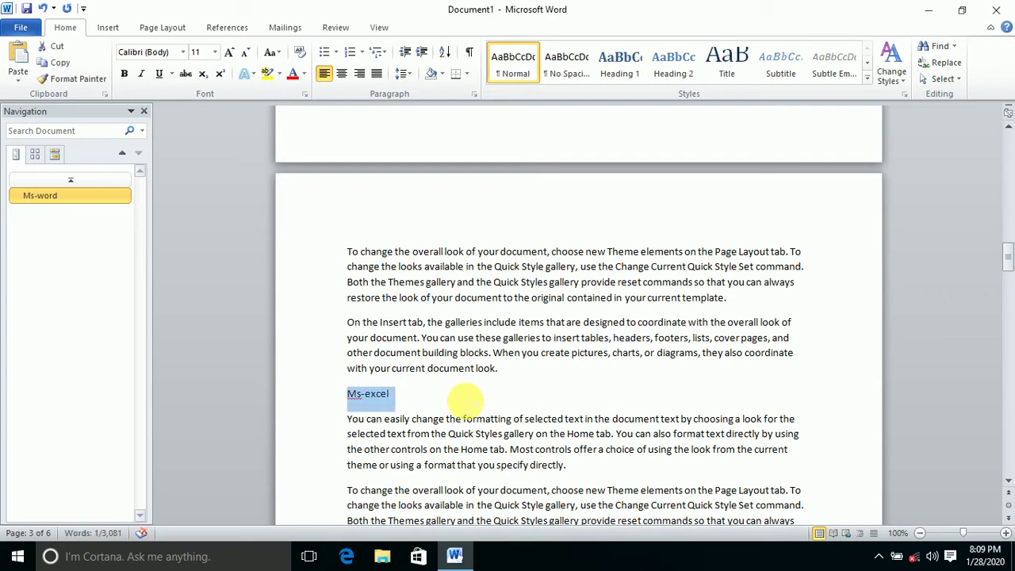
left_click(619, 64)
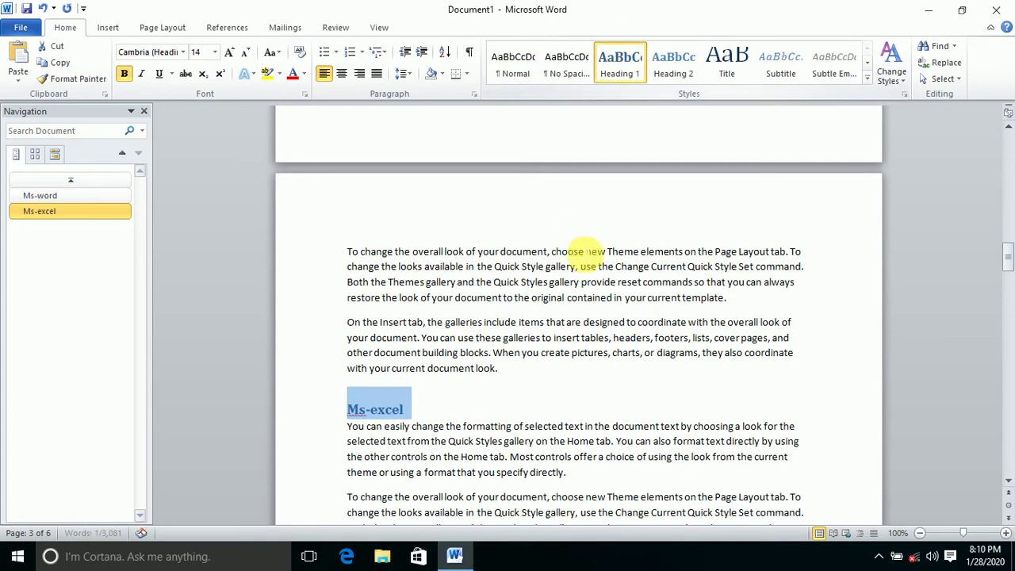
Add a new line reading "Ms-powerpont" below the second "On the Insert tab" paragraph on page 4.
scroll(583, 255, "down", 3)
scroll(583, 252, "down", 4)
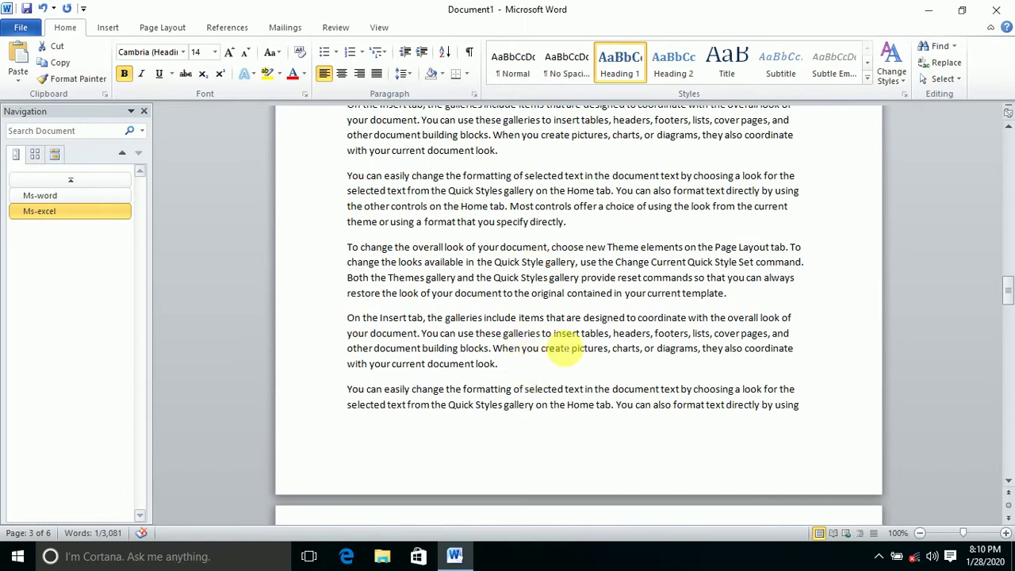
scroll(563, 332, "down", 3)
scroll(570, 305, "down", 4)
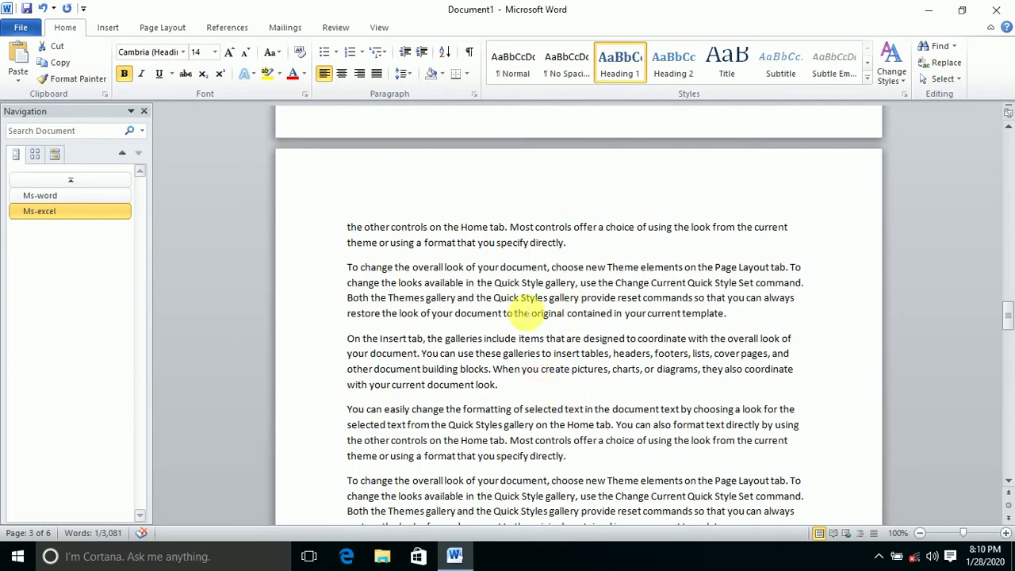
scroll(641, 367, "down", 4)
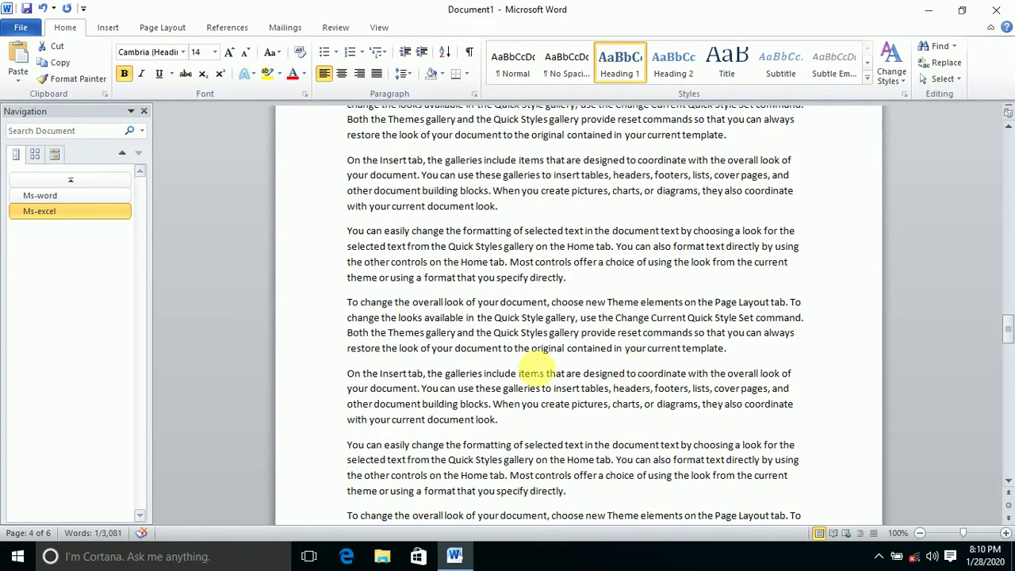
left_click(502, 426)
key("Return")
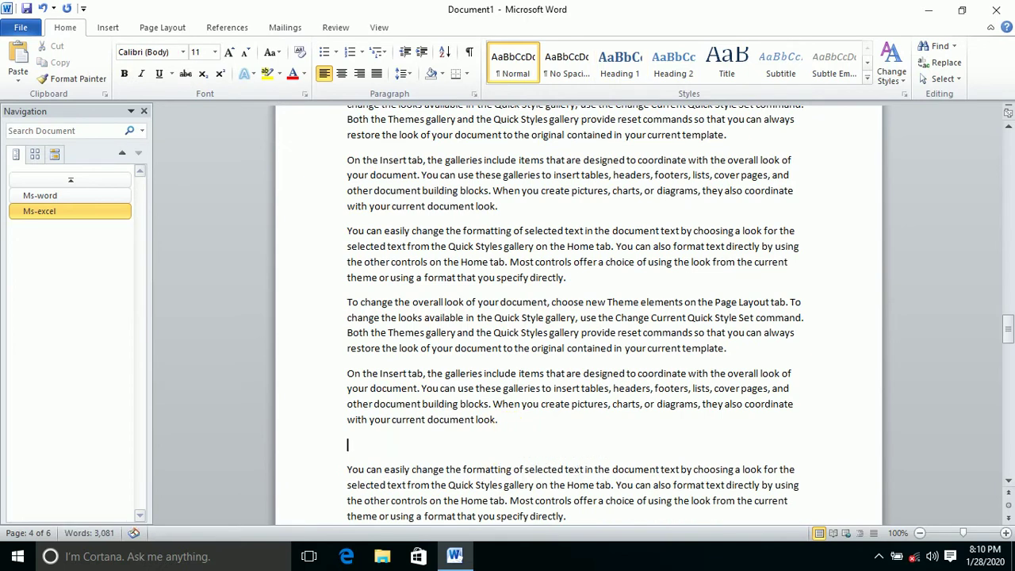
type("P")
type("Ms")
type("-")
type("po")
type("werpon")
type("t")
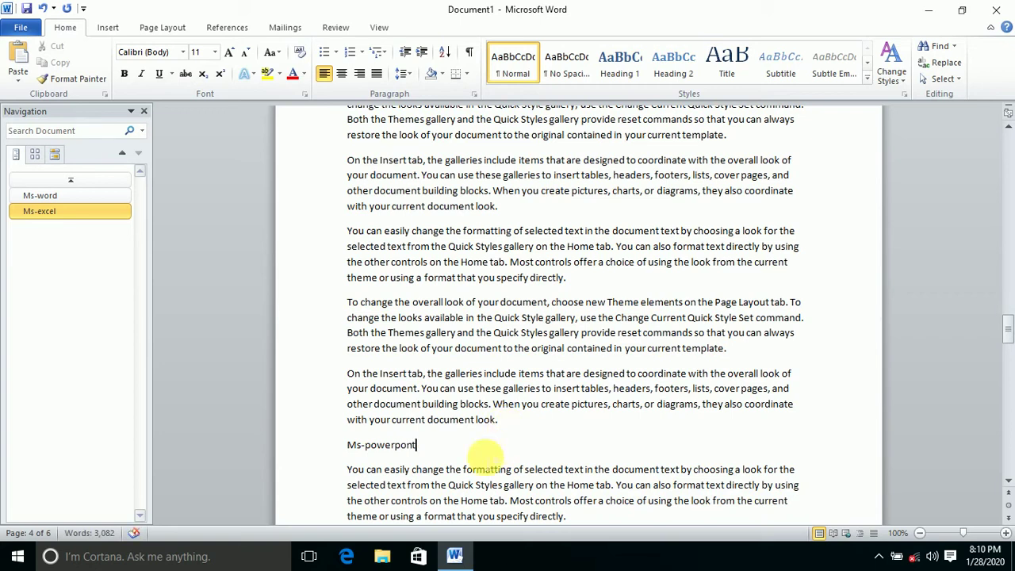
Apply the Heading 1 style to the "Ms-powerpont" line.
key("ctrl+shift+Left")
key("ctrl+shift+Left")
key("ctrl+shift+Left")
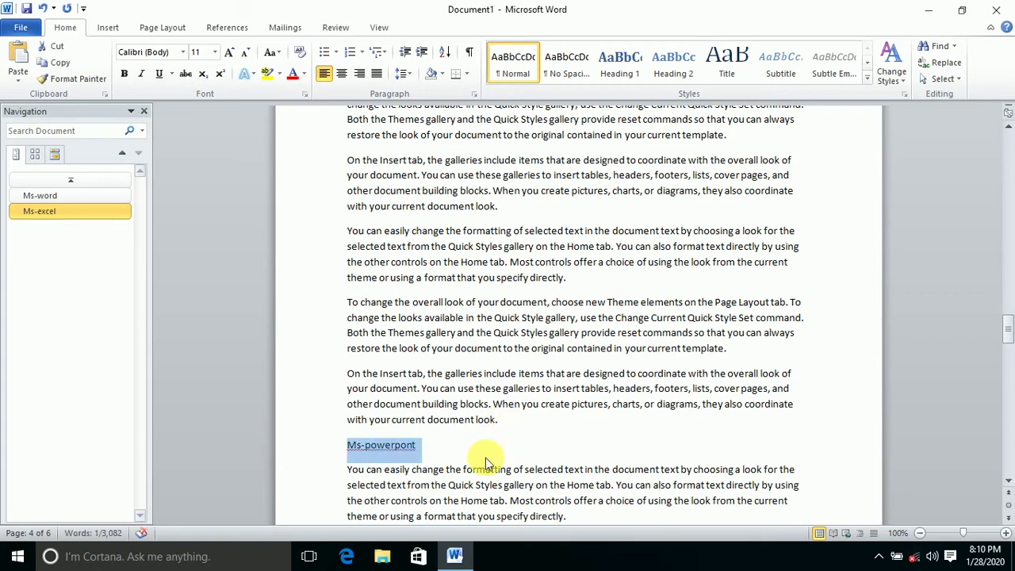
left_click(616, 64)
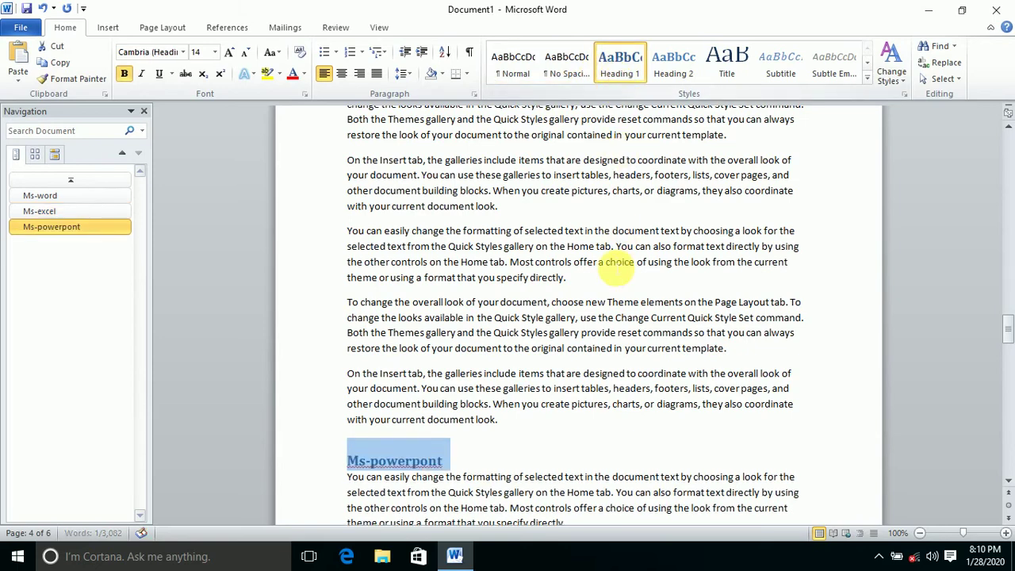
Add a blank line and a line reading "Ms-Access" above the first paragraph on page 6.
scroll(606, 281, "down", 4)
scroll(606, 281, "down", 15)
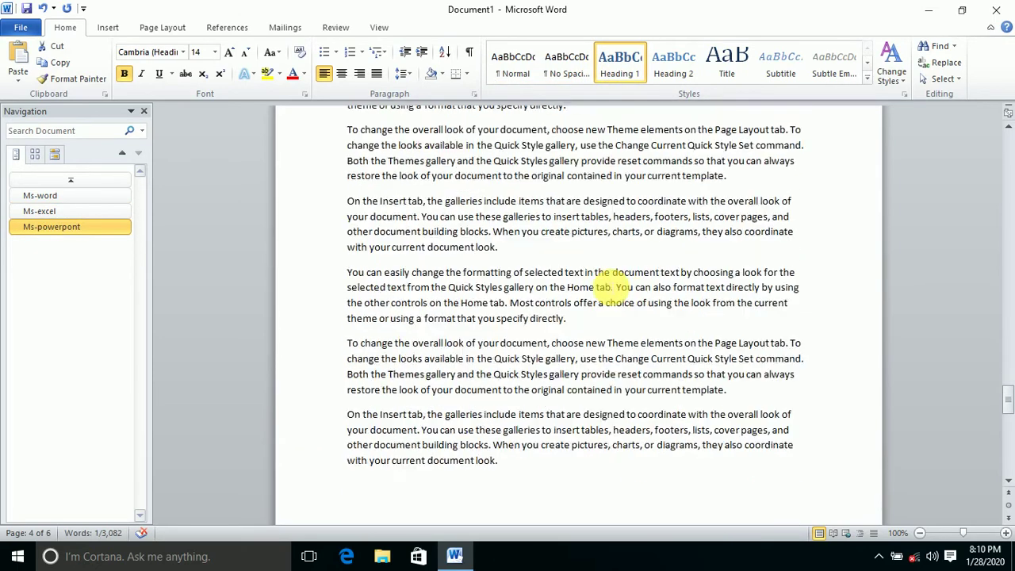
scroll(594, 168, "down", 12)
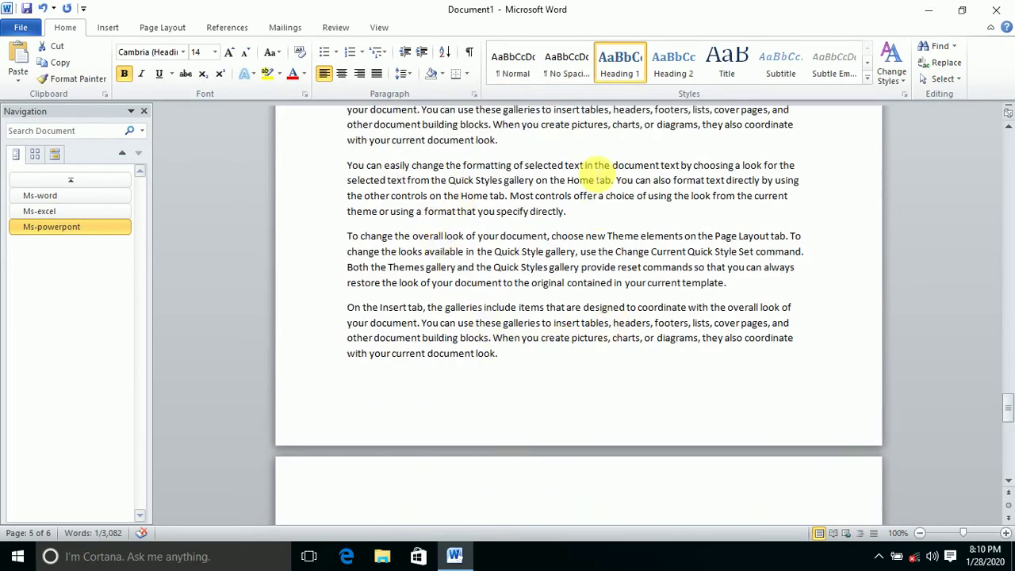
scroll(595, 176, "up", 1)
scroll(595, 176, "down", 4)
left_click(351, 393)
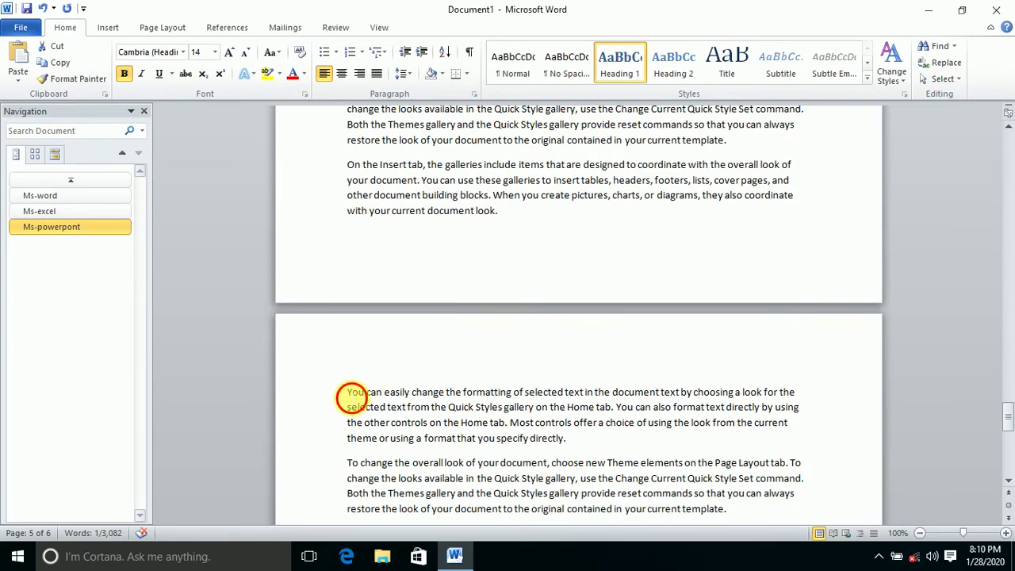
key("Return")
key("Return")
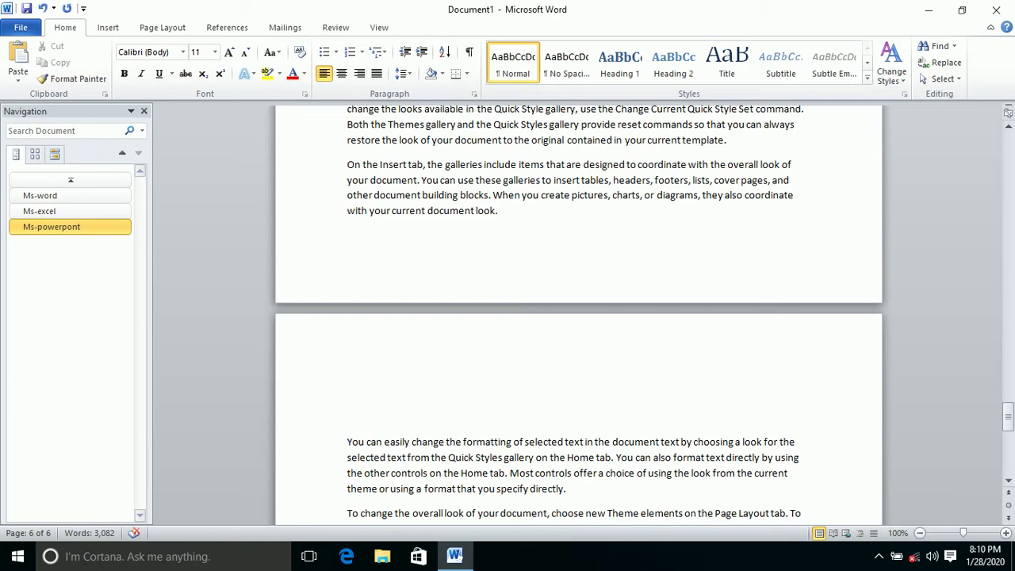
type("Ms-Access")
Apply the Heading 1 style to the "Ms-Access" line and deselect it.
triple_click(403, 413)
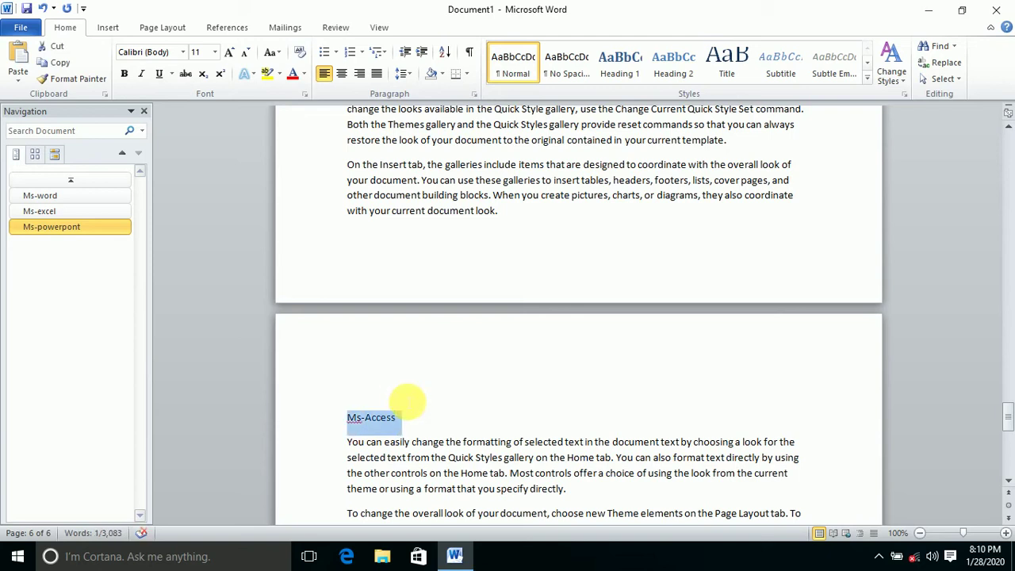
left_click(600, 66)
scroll(494, 197, "down", 1)
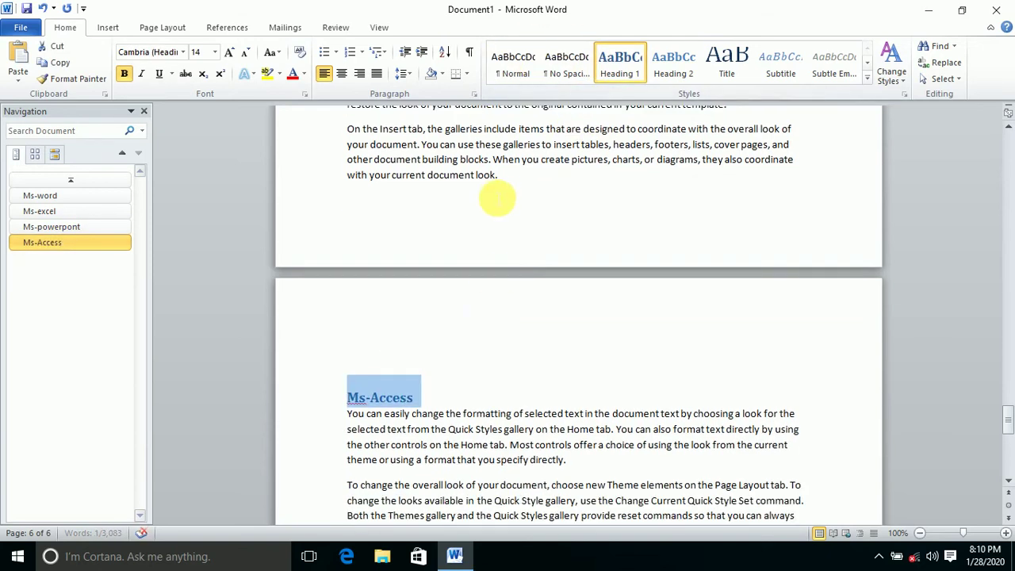
left_click(495, 160)
Insert seven blank lines before the first paragraph at the very beginning of the document.
scroll(494, 160, "up", 5)
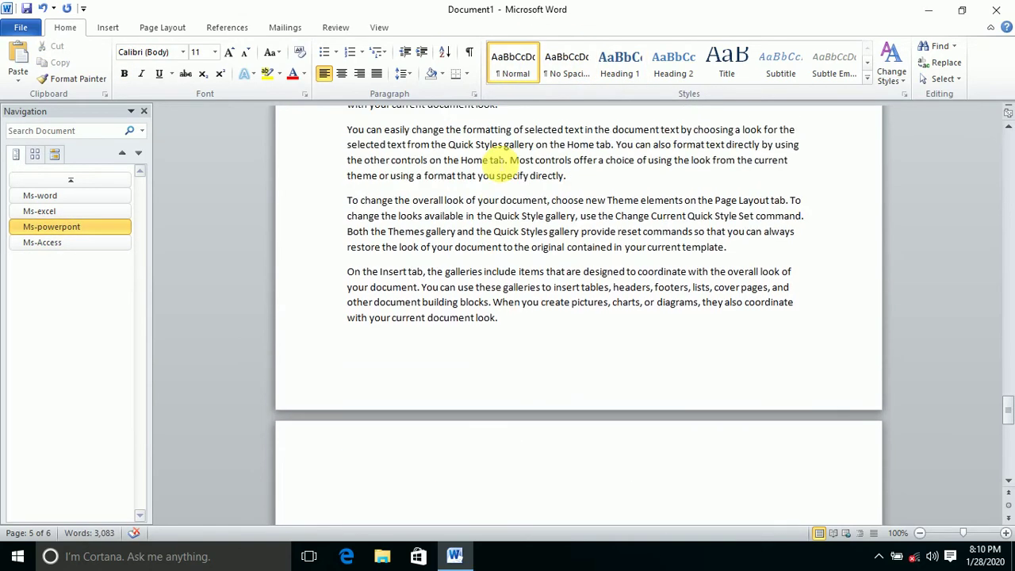
scroll(600, 204, "up", 5)
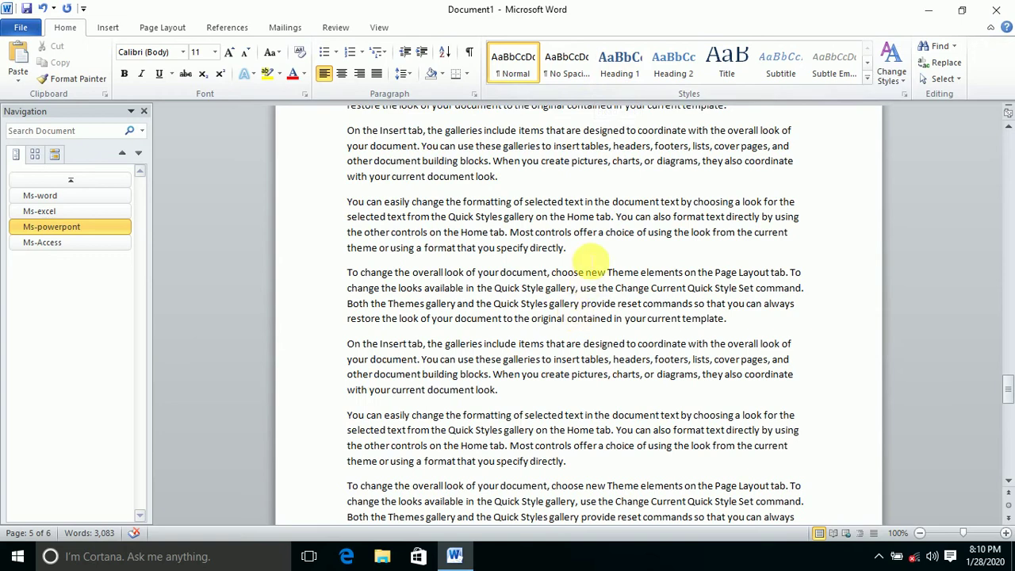
scroll(594, 257, "up", 10)
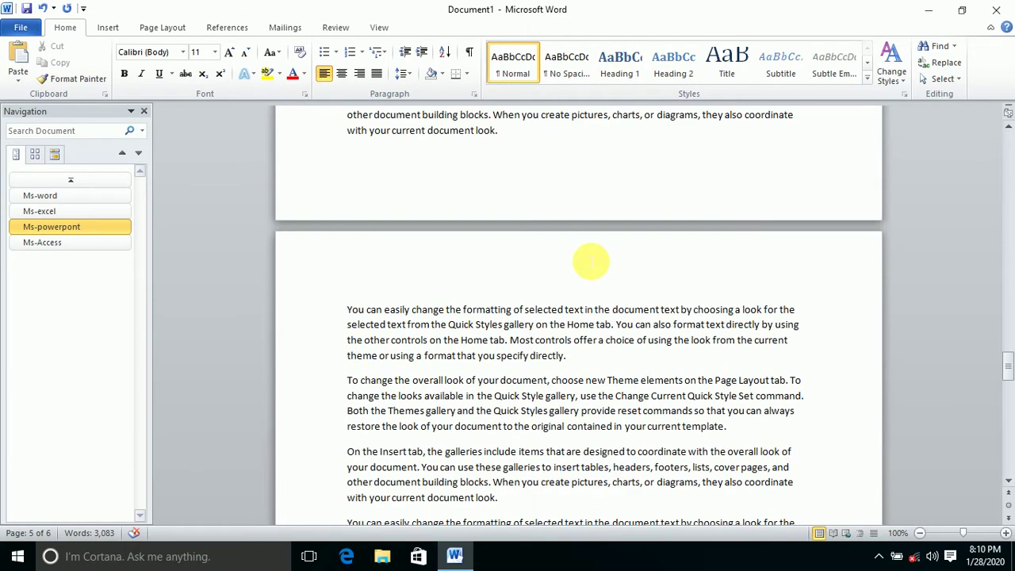
scroll(594, 257, "up", 10)
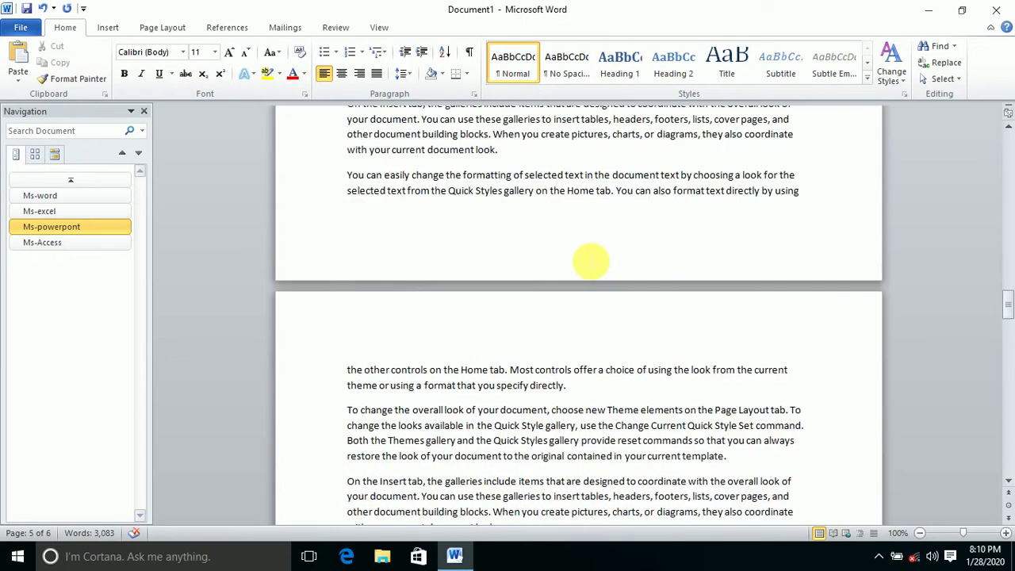
scroll(591, 261, "up", 5)
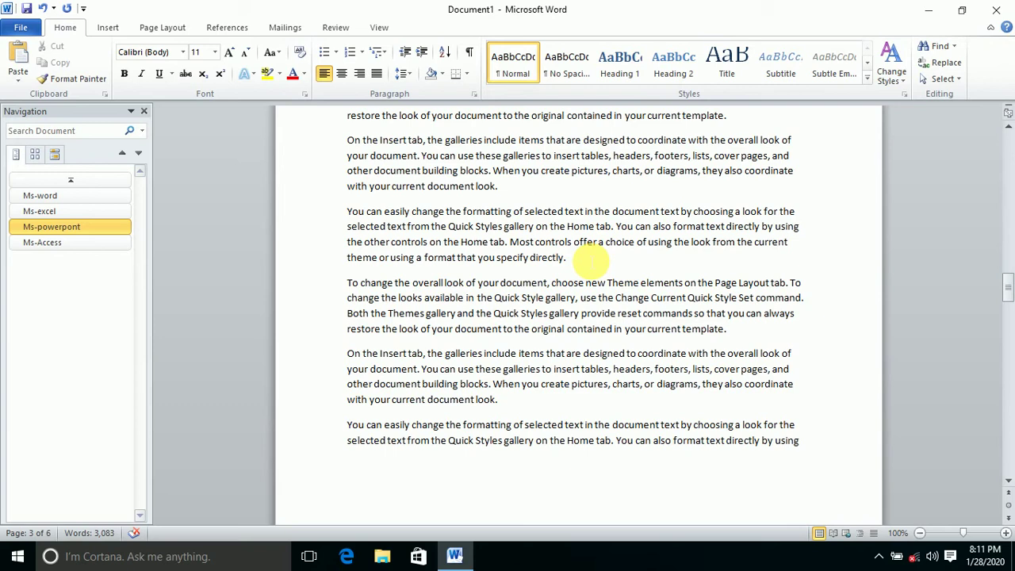
scroll(589, 260, "up", 15)
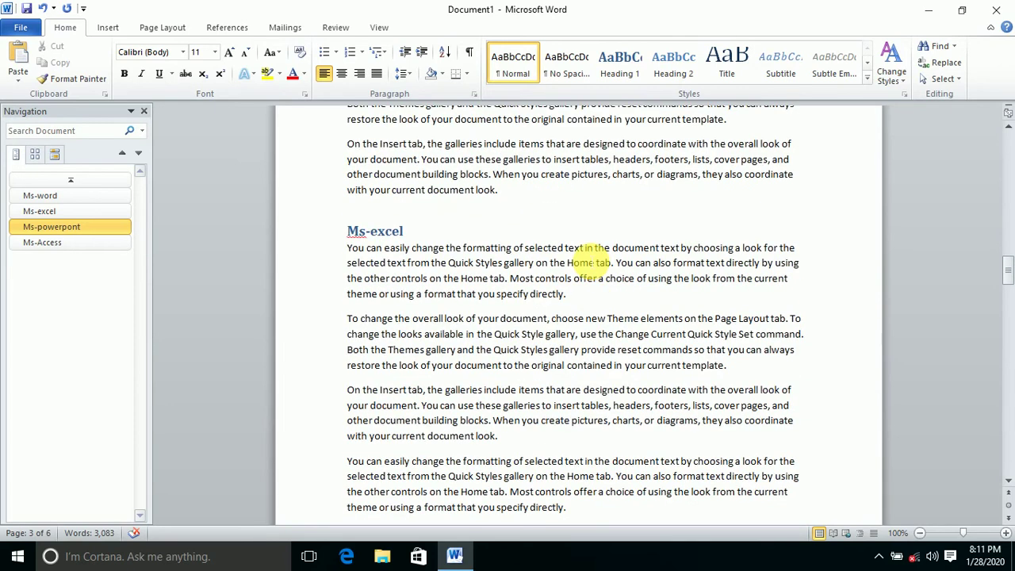
scroll(588, 266, "up", 10)
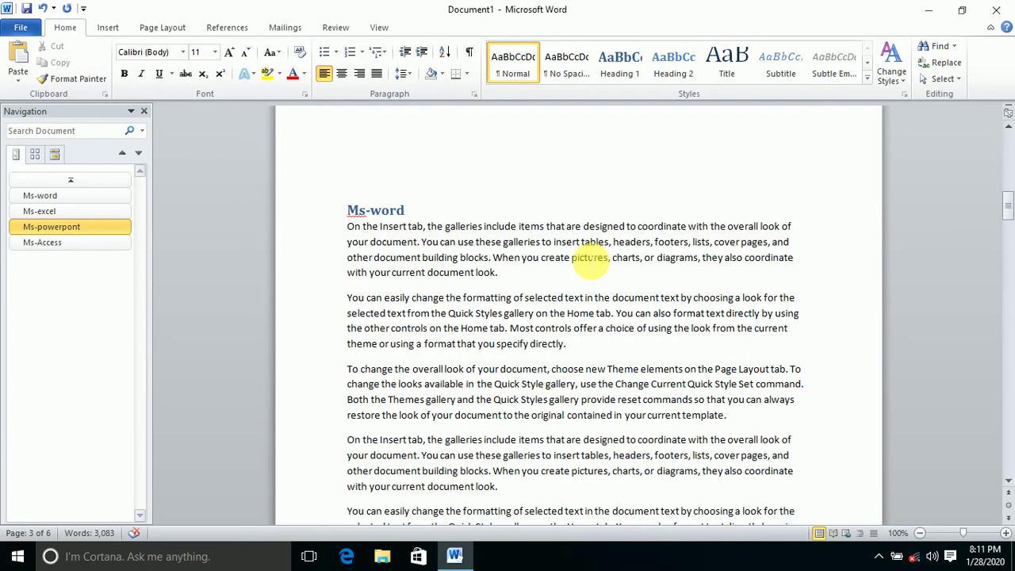
scroll(595, 262, "up", 15)
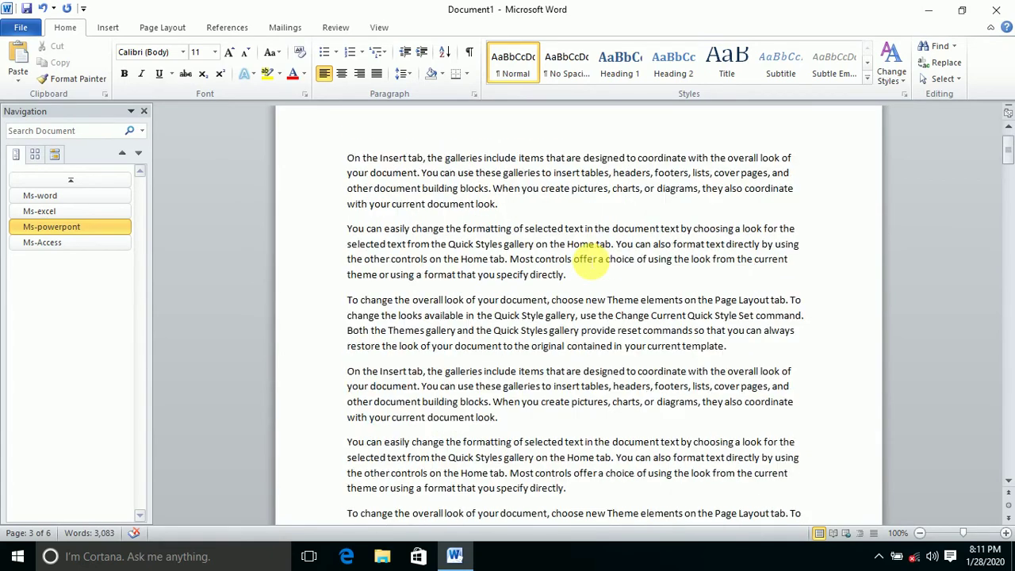
left_click(347, 197)
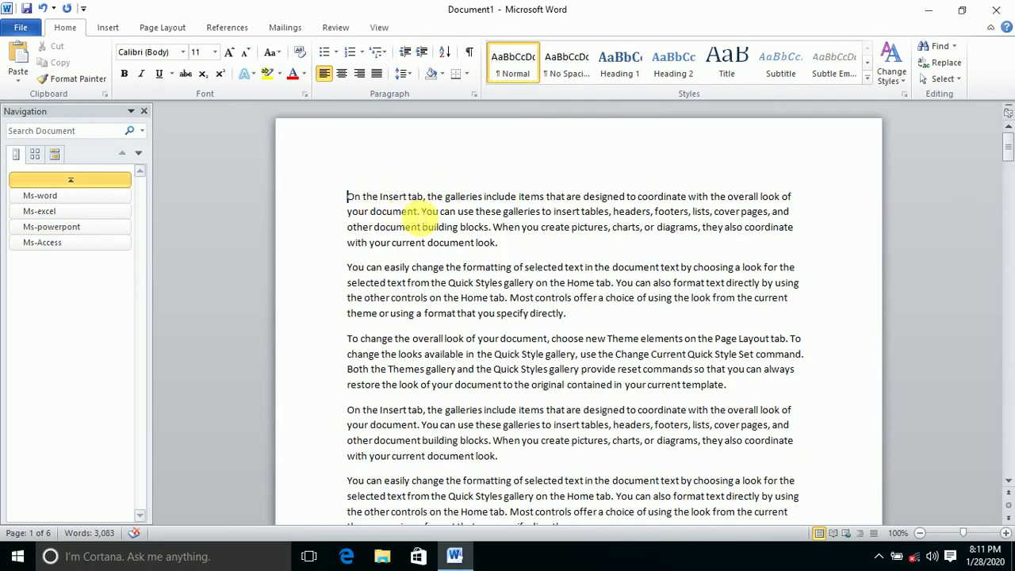
key("Return")
key("Return")
key("Return")
key("Return")
key("Return")
key("Return")
key("Return")
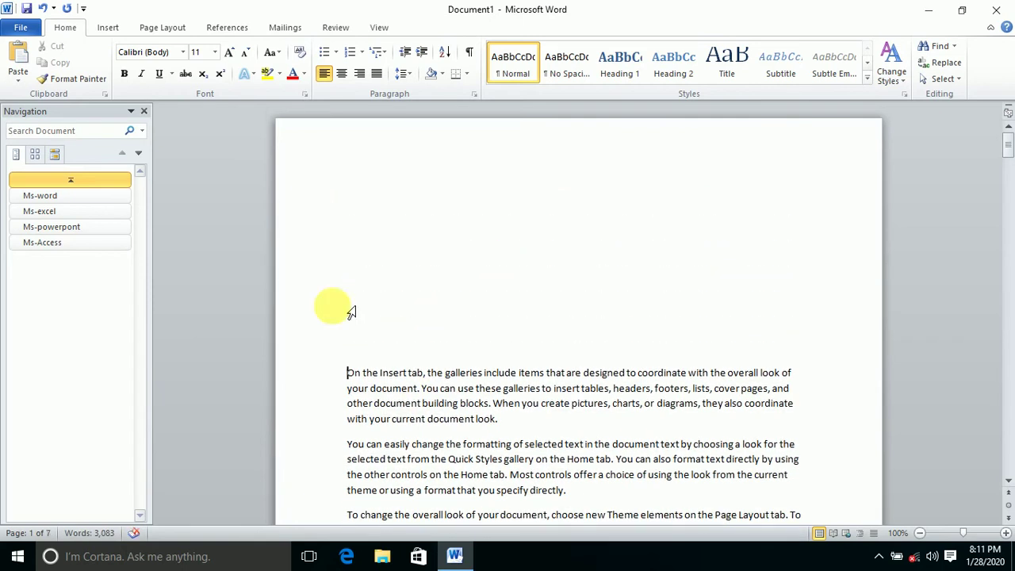
Insert a table with three columns and five rows on the third blank line of page 1.
left_click(374, 255)
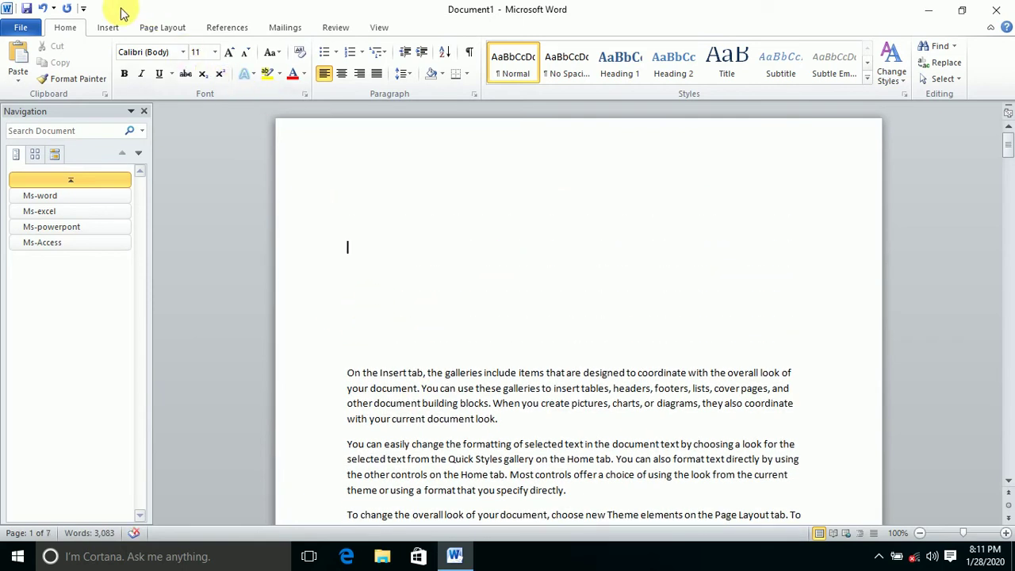
left_click(107, 27)
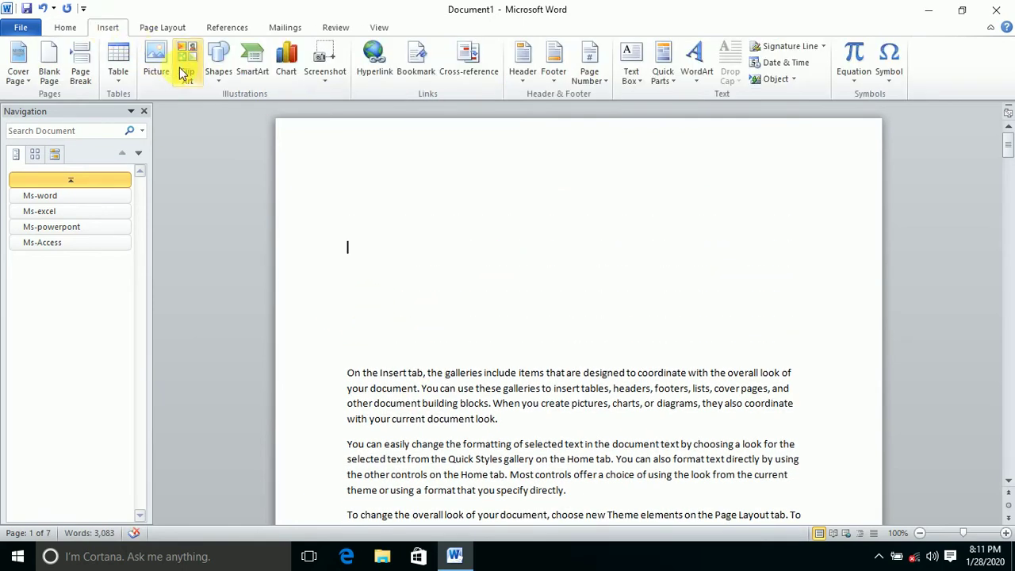
left_click(123, 67)
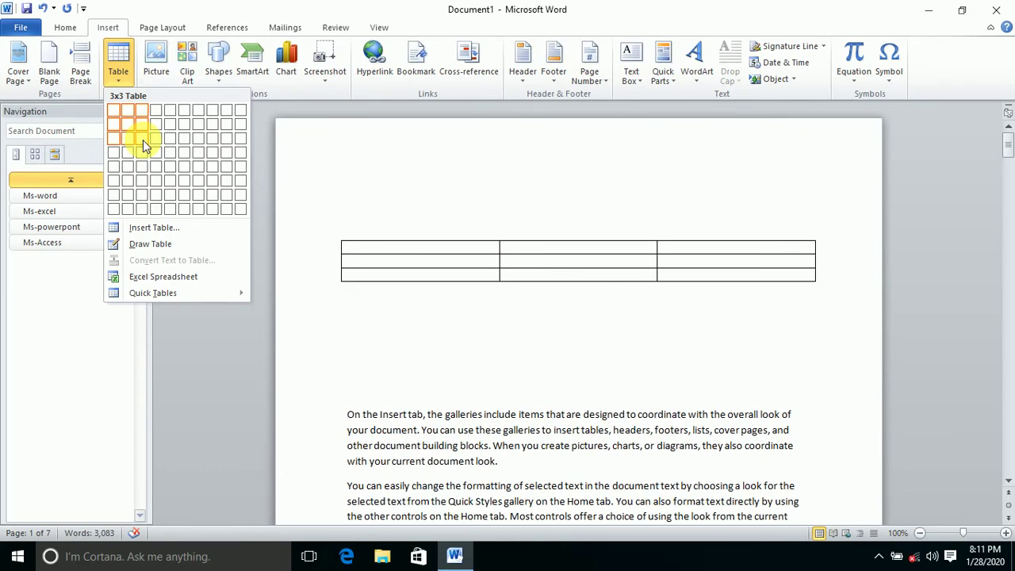
left_click(145, 163)
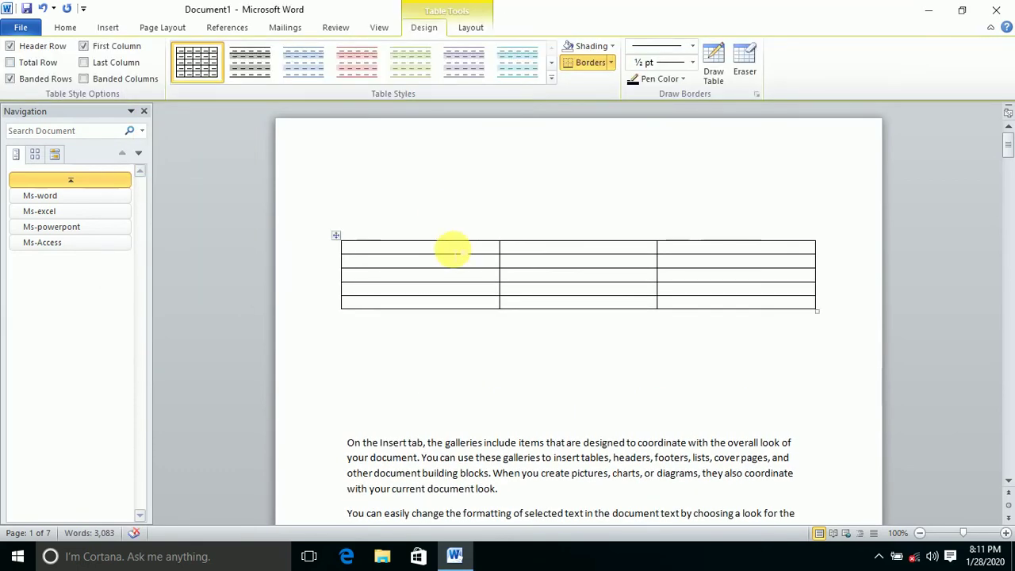
Fill in the table's header row with "S.N.", "Lesson" and "Page".
type("S.N")
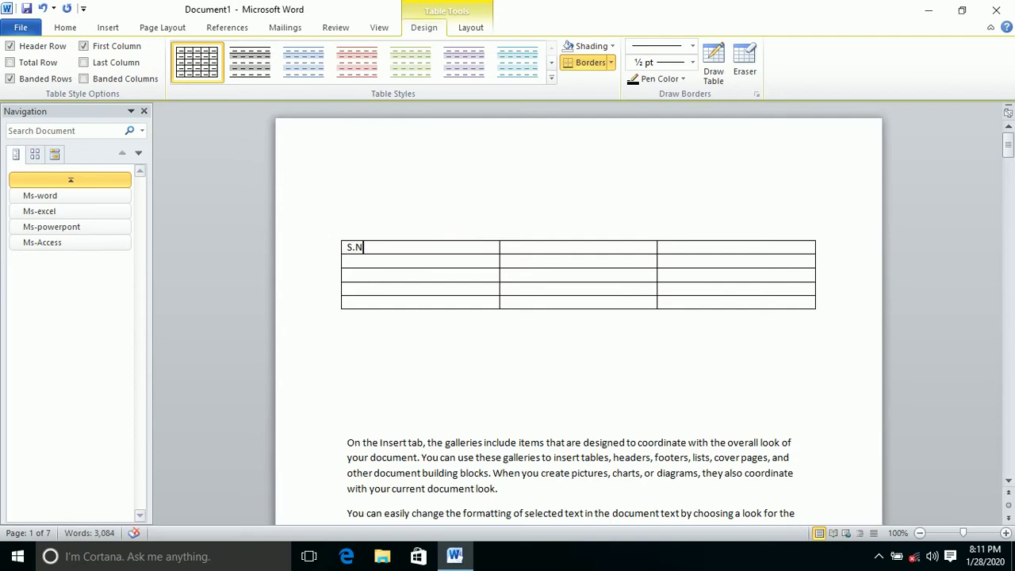
type(".")
key("Tab")
type("Lesson")
key("Tab")
type("Page")
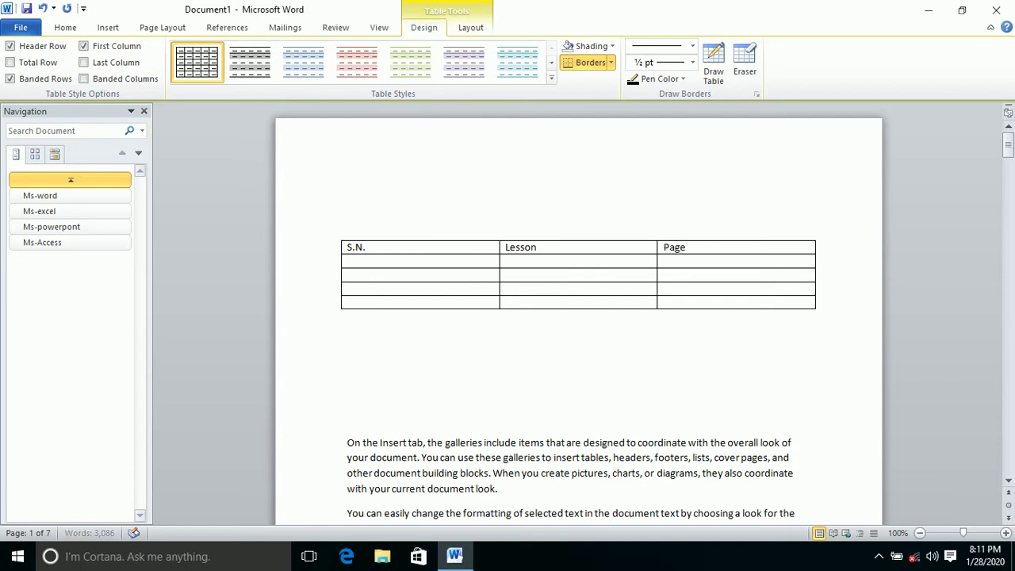
Number the four rows below the header 1, 2, 3 and 4 in the S.N. column.
left_click(361, 262)
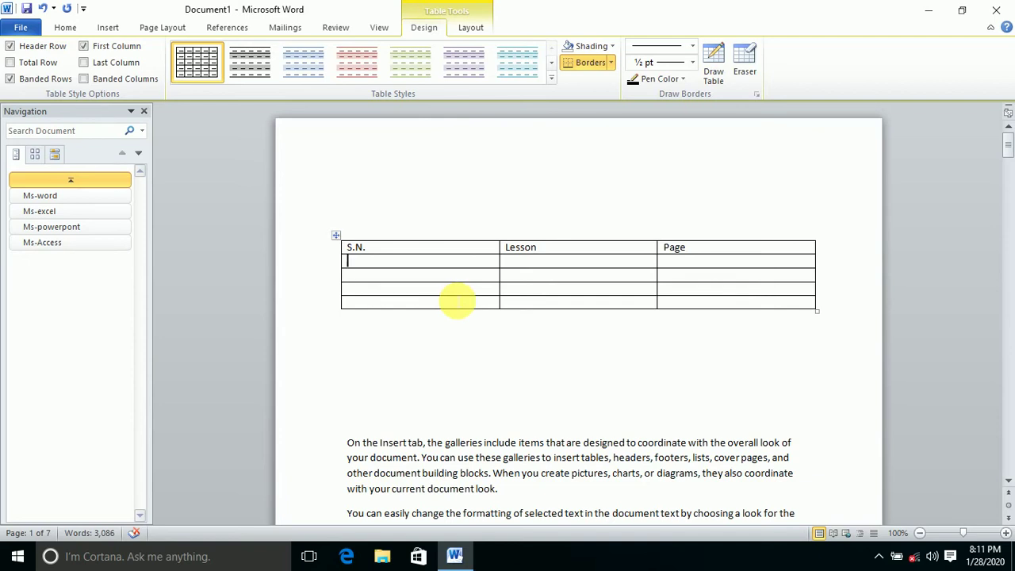
type("1")
key("Down")
type("2")
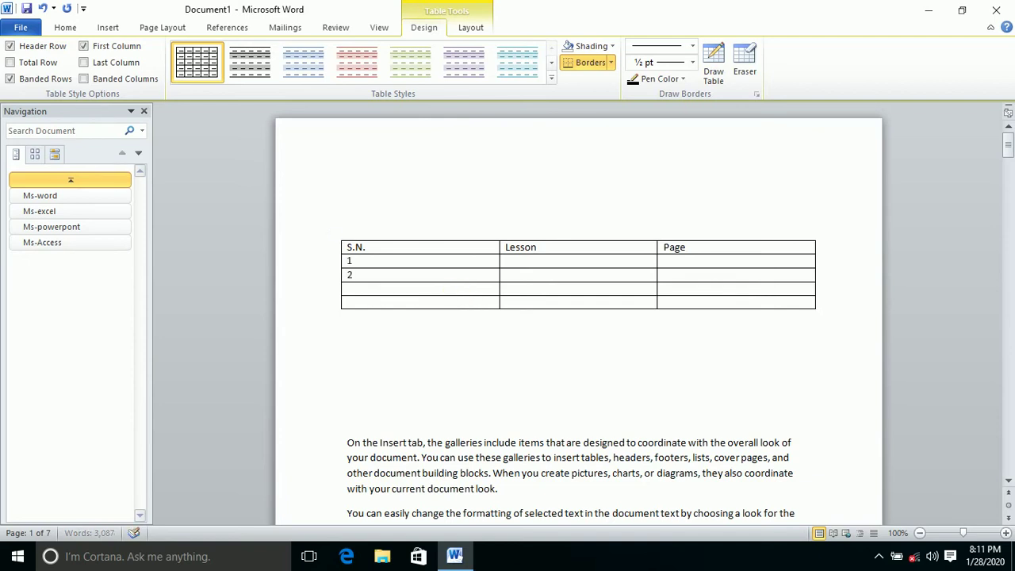
key("Down")
type("3")
key("Down")
type("4")
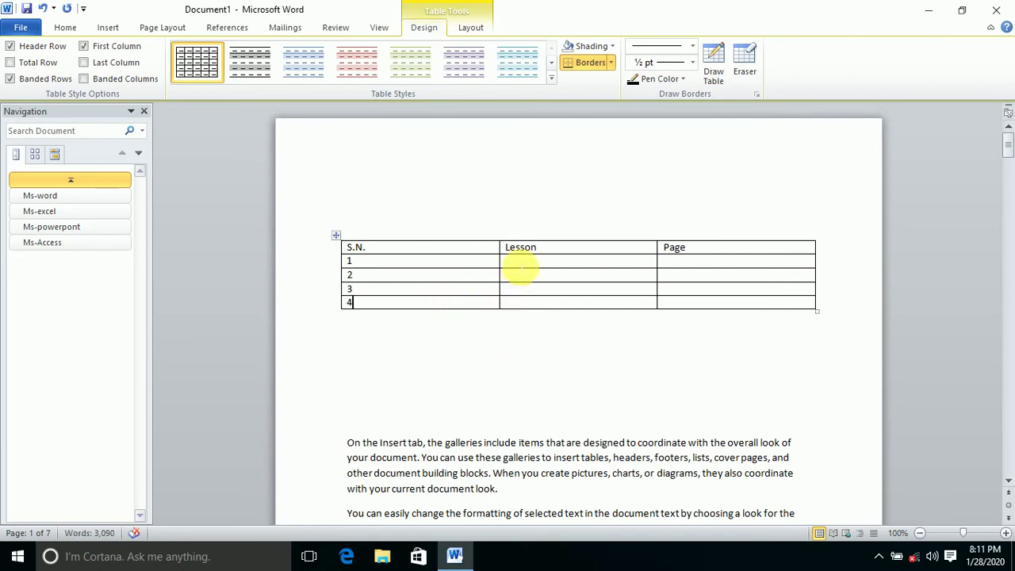
Compare the empty Lesson and Page cells of row 1 with the Ms-word heading on page 2.
left_click(519, 266)
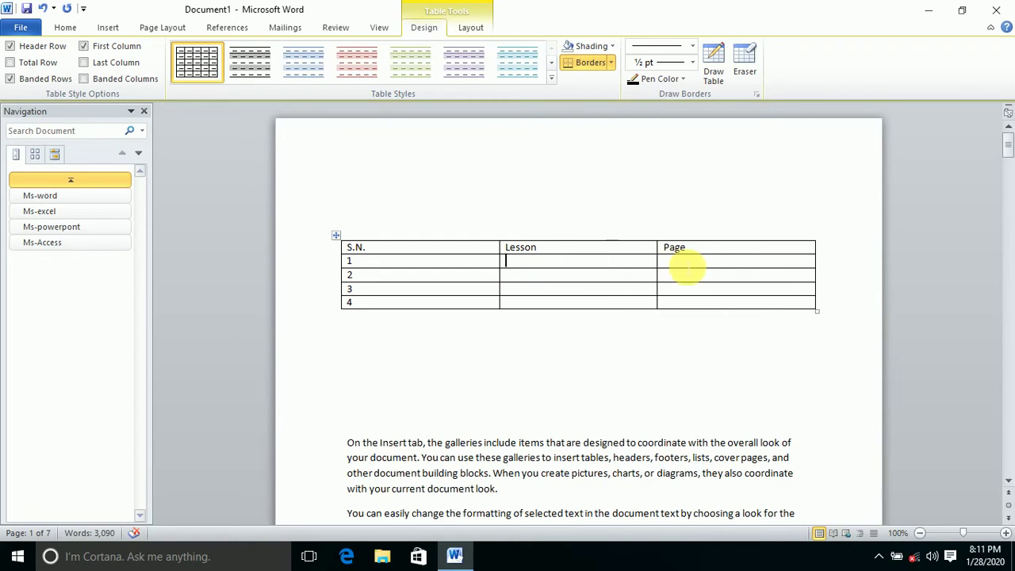
left_click(683, 262)
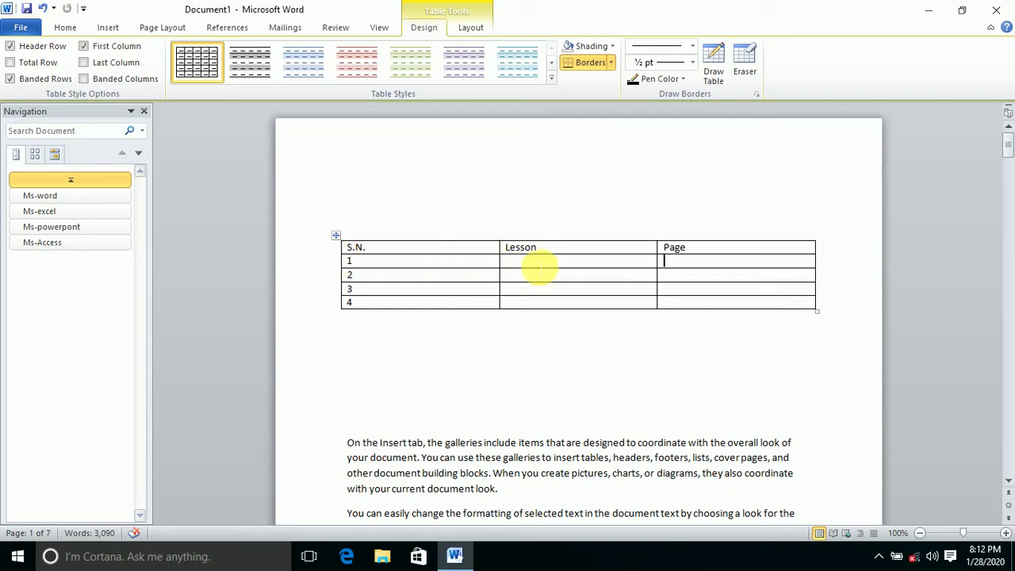
left_click(539, 266)
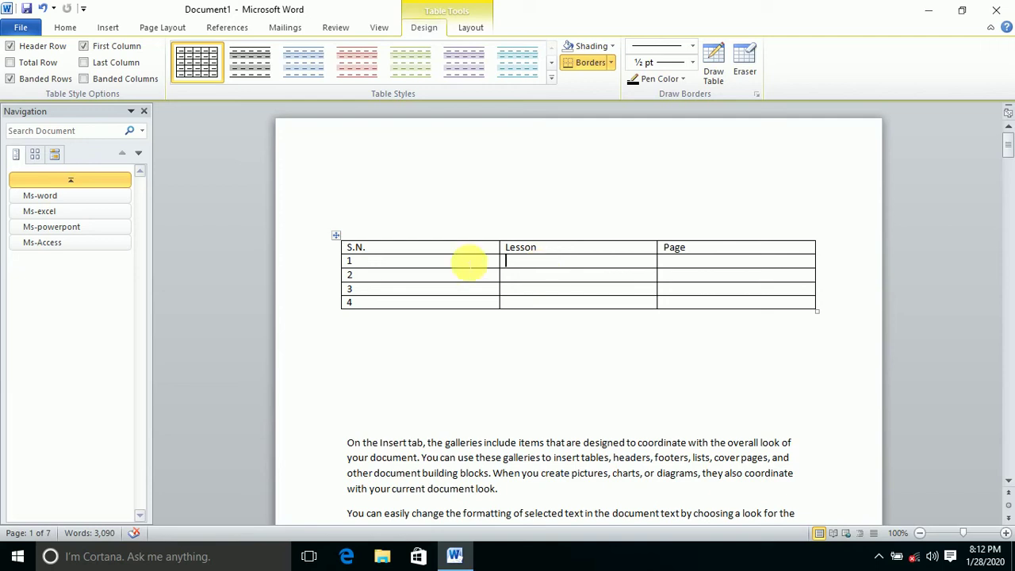
scroll(383, 264, "down", 3)
scroll(383, 264, "down", 15)
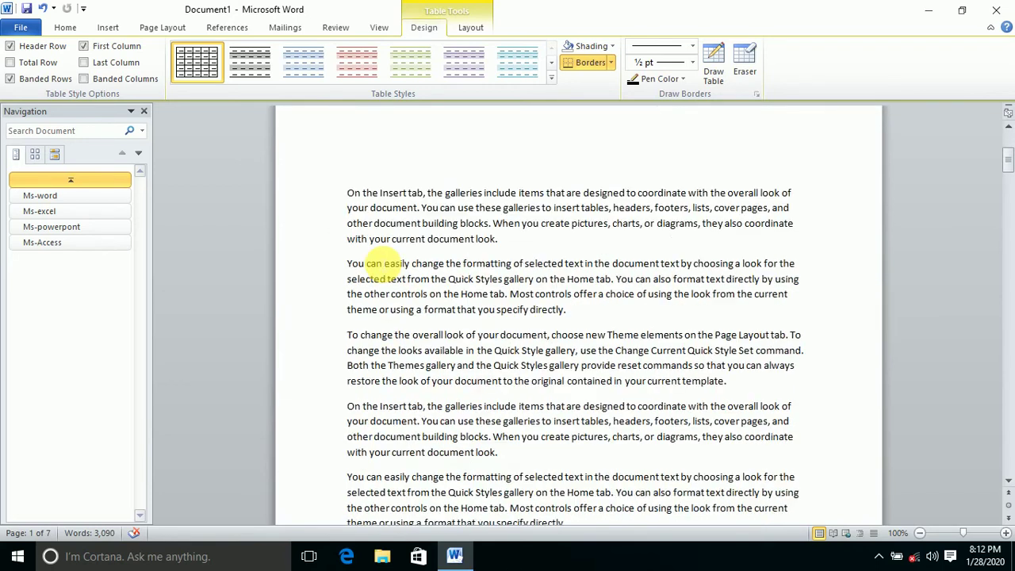
scroll(382, 264, "down", 3)
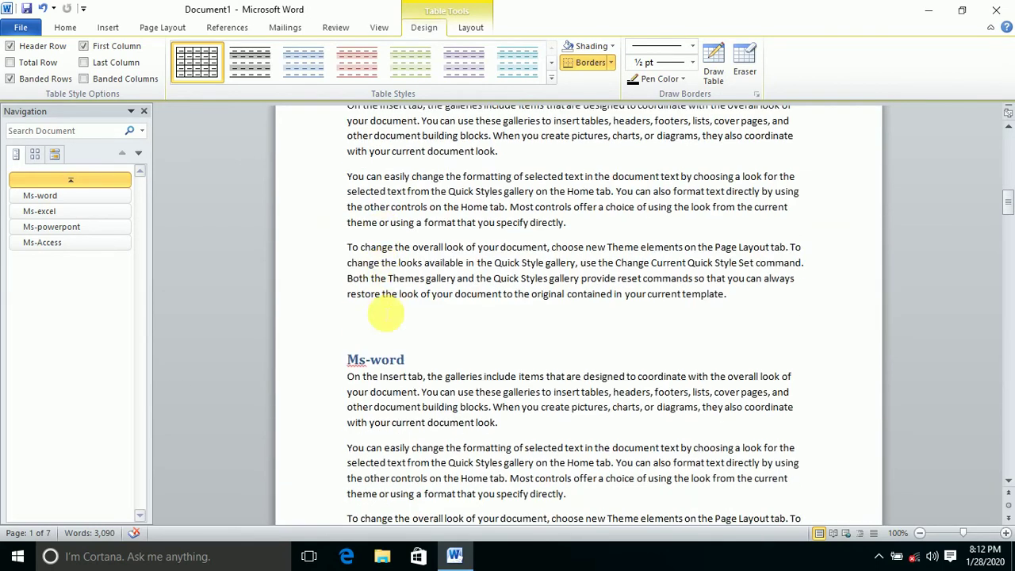
left_click(396, 357)
key("ctrl+Return")
scroll(523, 235, "up", 15)
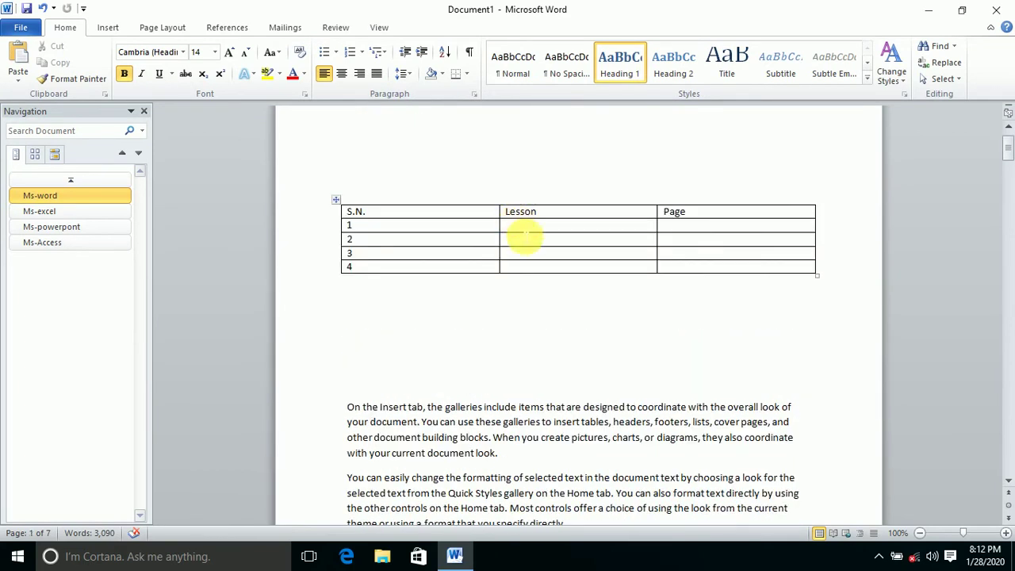
left_click(525, 230)
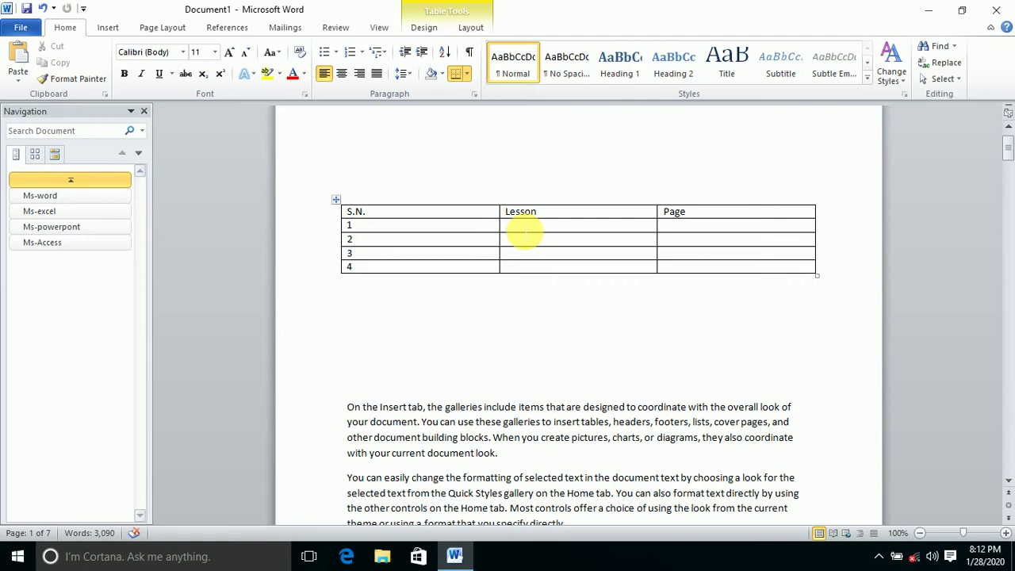
Examine the Ms-word heading on page 2 and the front table's empty Lesson column on page 1.
scroll(523, 230, "down", 15)
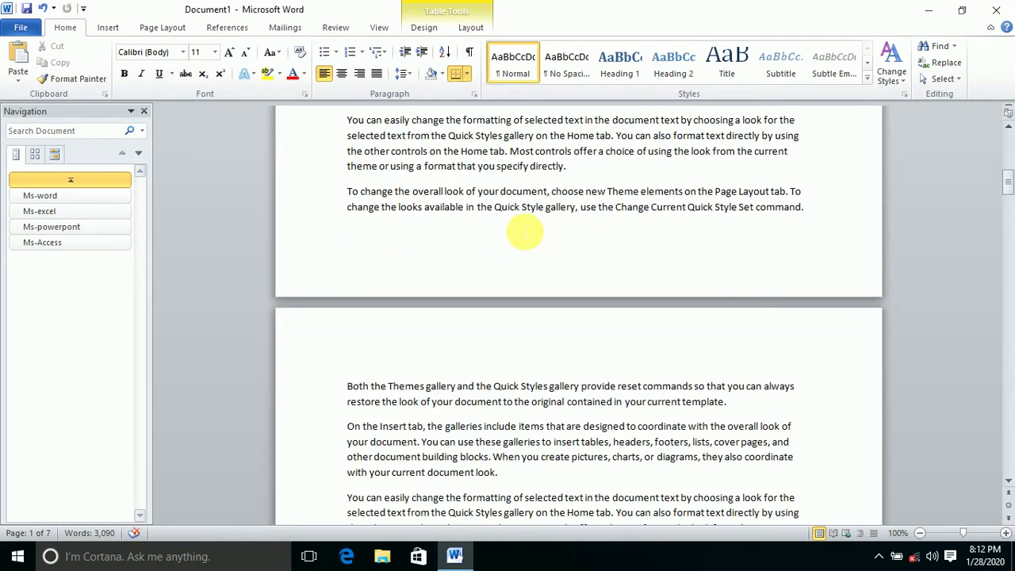
scroll(526, 212, "down", 5)
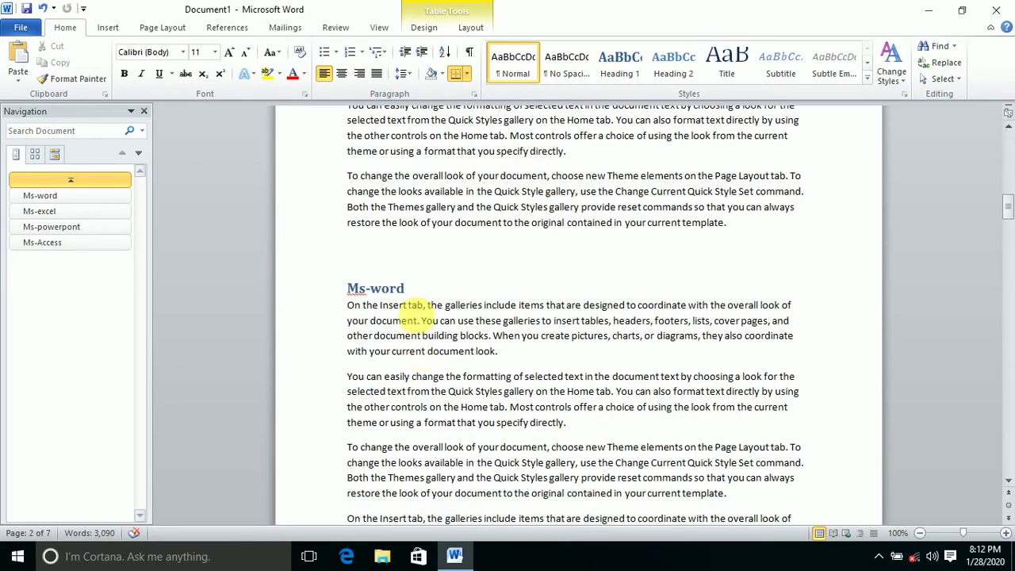
left_click(404, 288)
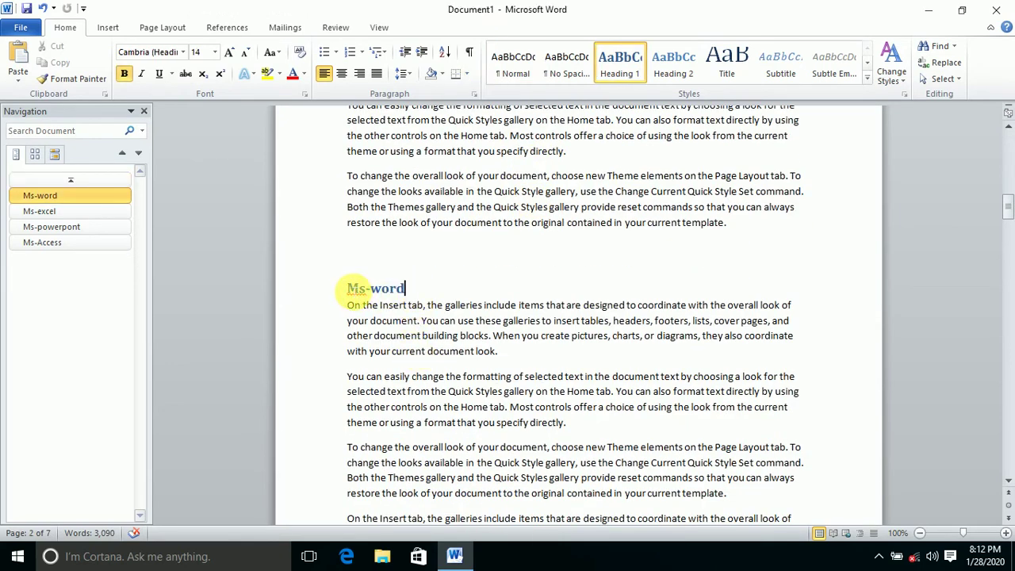
scroll(361, 291, "up", 13)
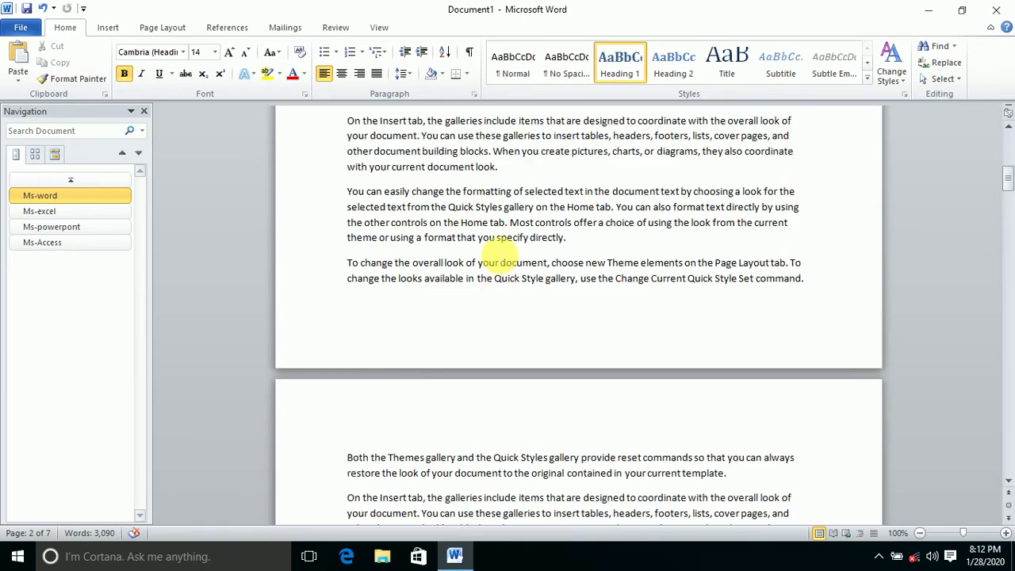
scroll(499, 262, "down", 13)
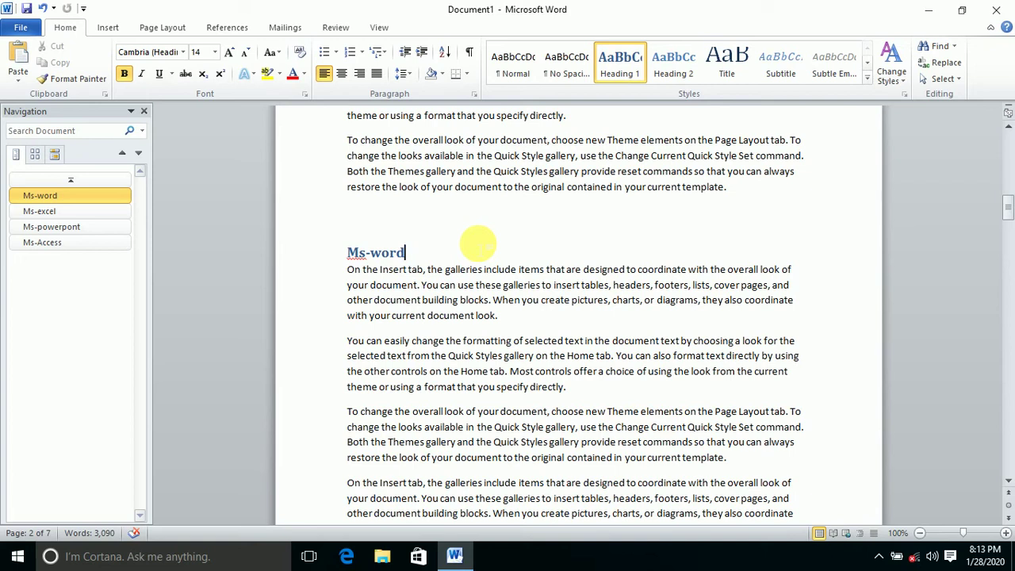
scroll(478, 244, "up", 2)
scroll(481, 254, "down", 10)
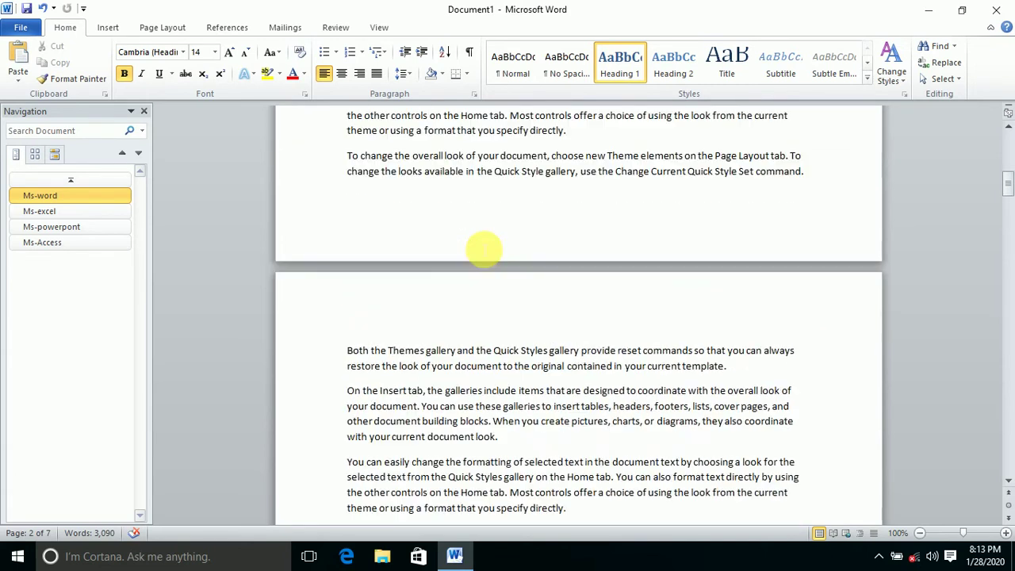
scroll(482, 249, "up", 8)
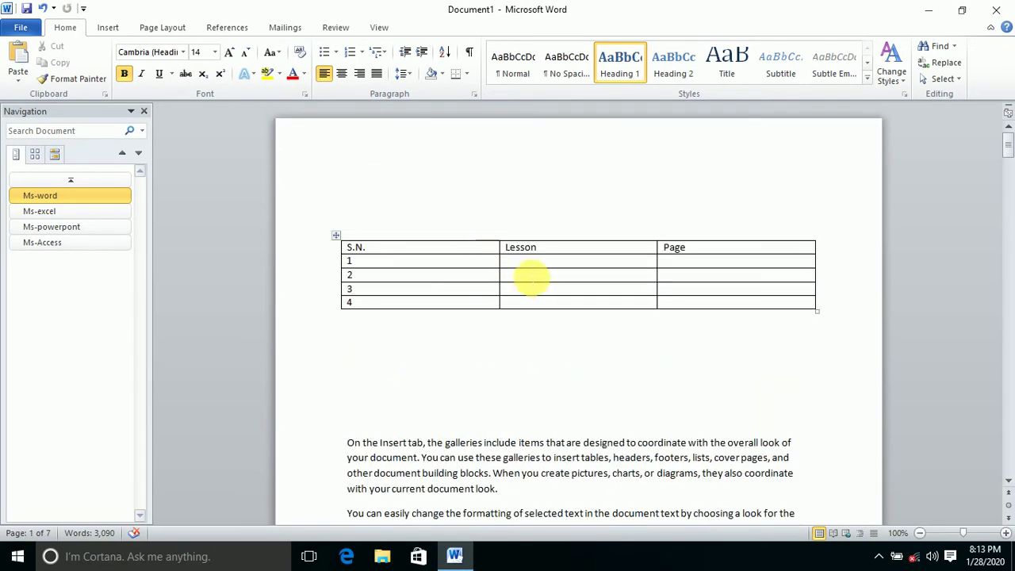
Insert a hyperlinked cross-reference to the Ms-word heading's text in the Lesson cell of row 1.
left_click(522, 264)
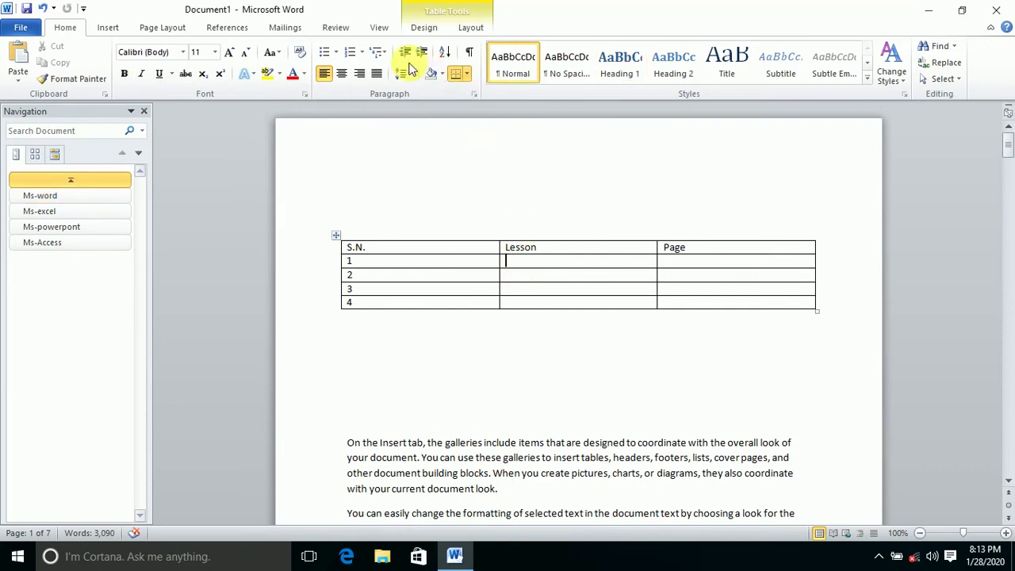
left_click(107, 27)
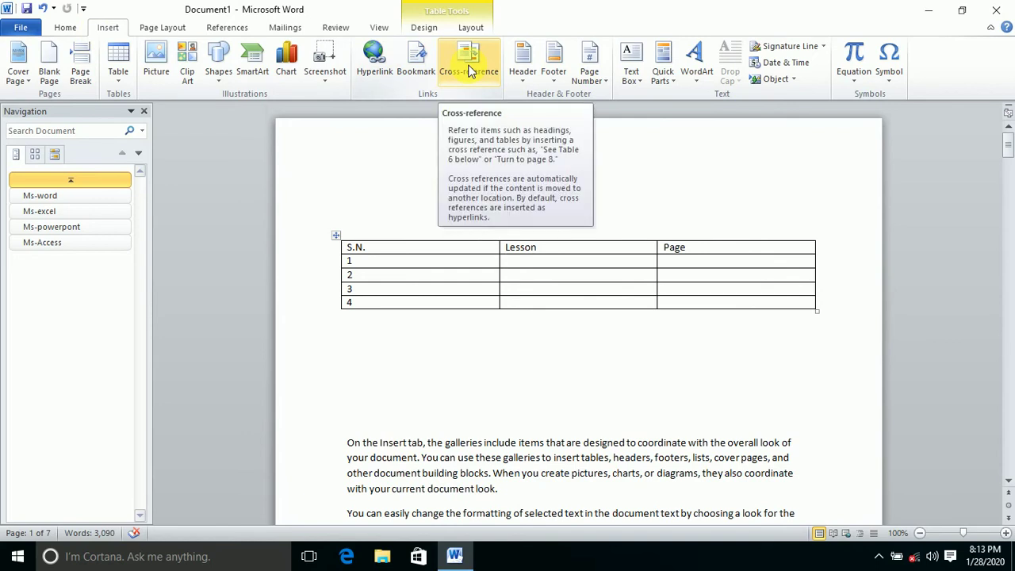
left_click(223, 27)
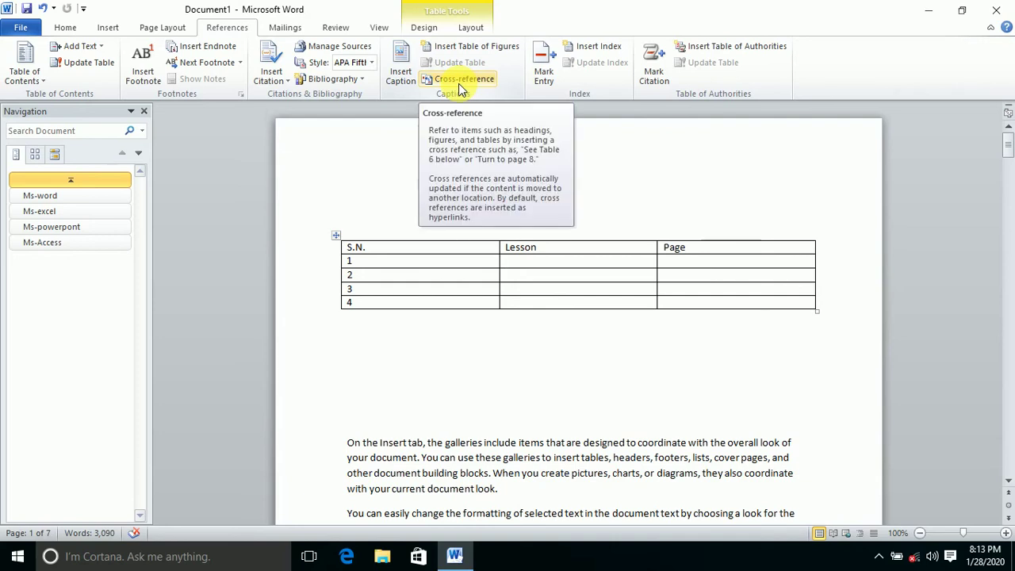
left_click(108, 25)
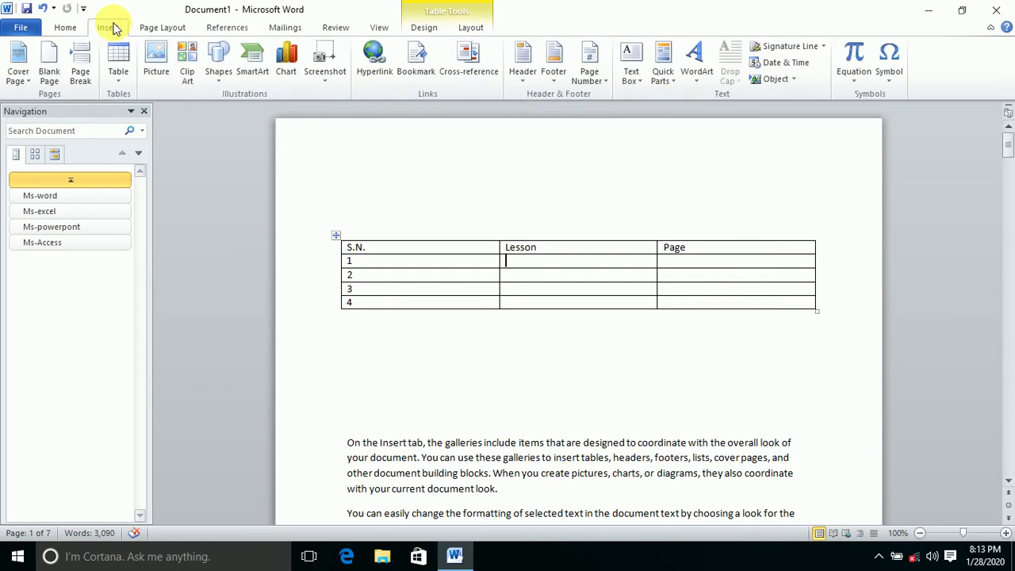
left_click(460, 61)
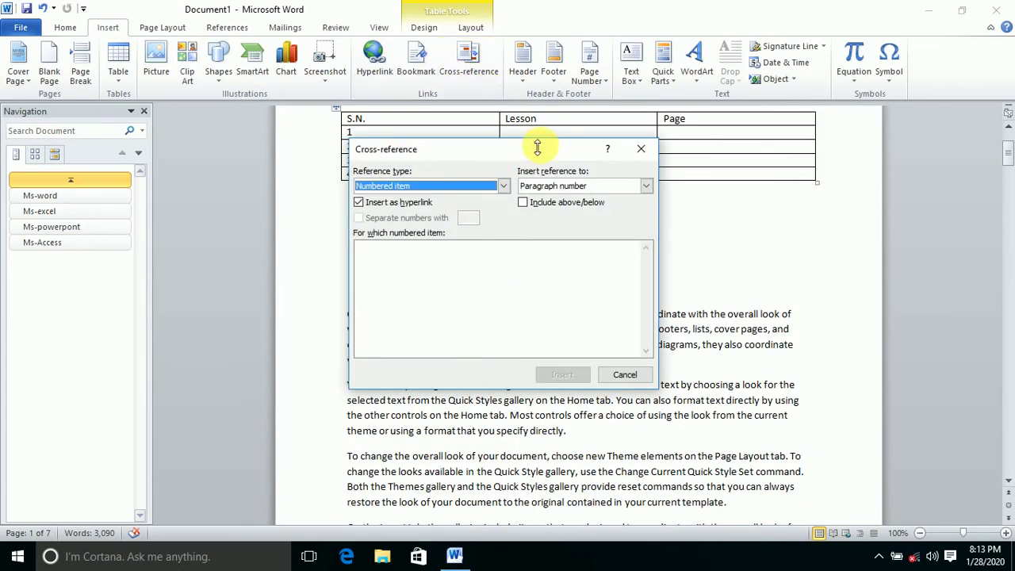
left_click(503, 185)
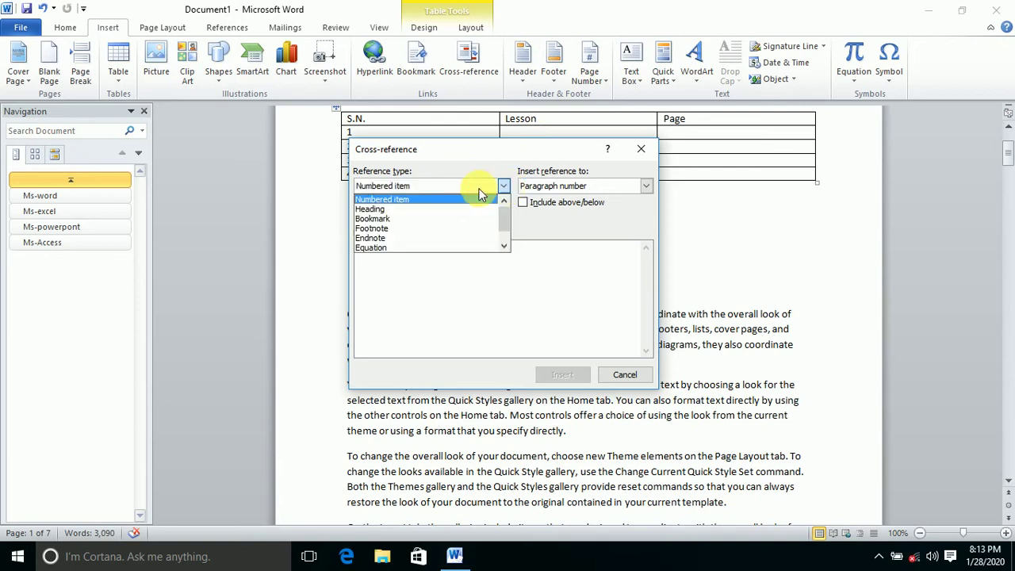
left_click(420, 210)
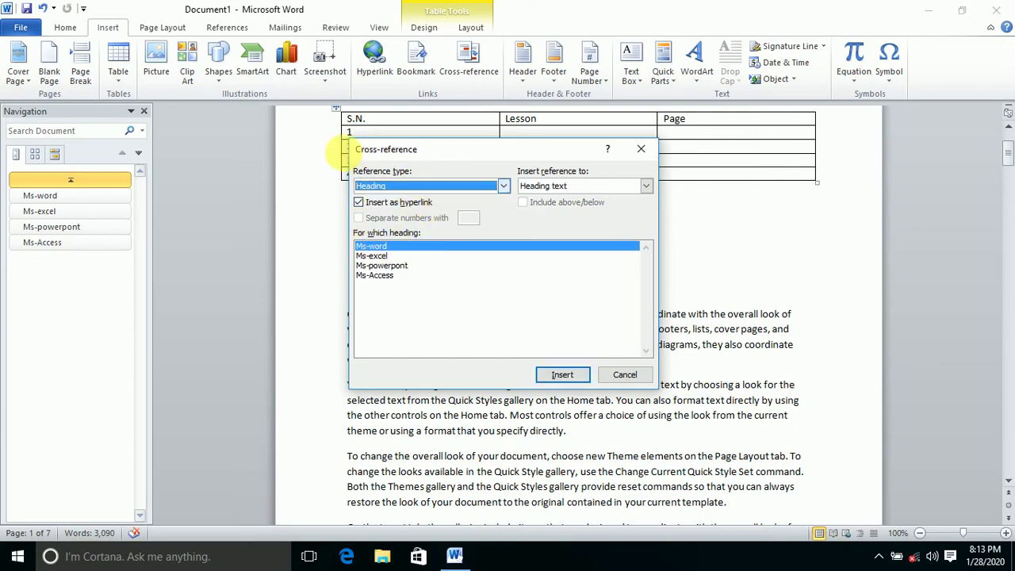
left_click(563, 378)
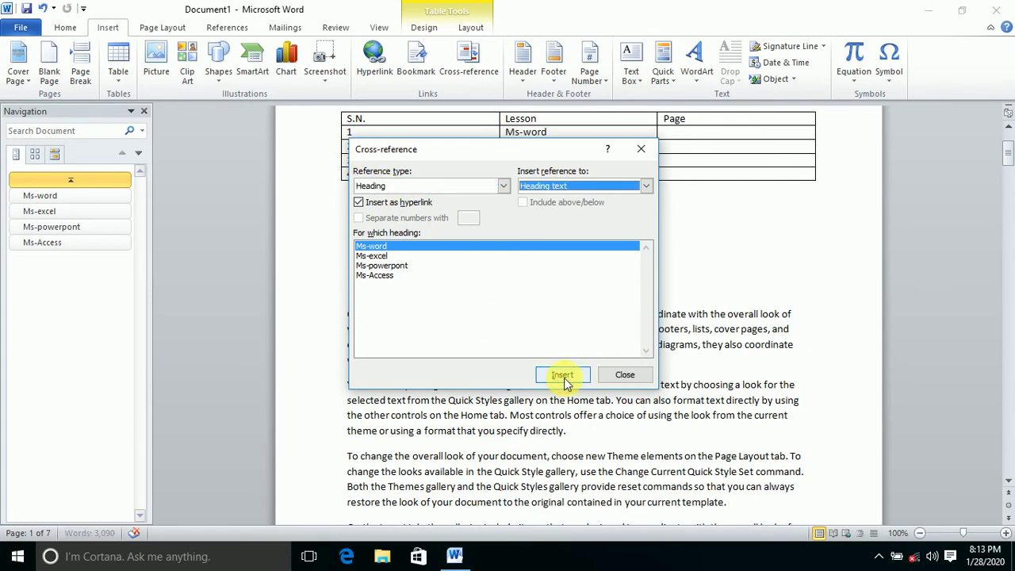
left_click(623, 375)
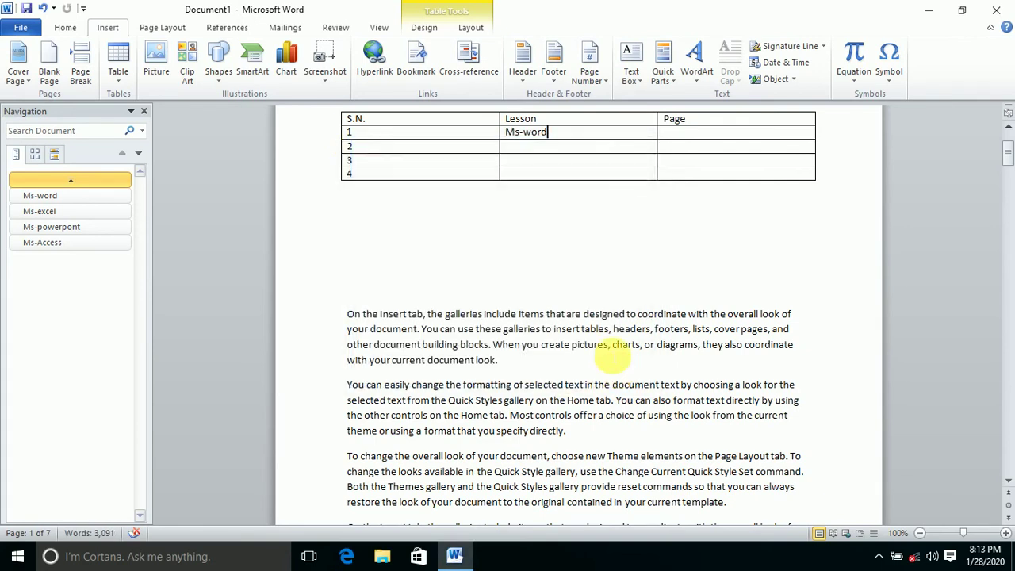
Insert a hyperlinked cross-reference to the Ms-excel heading's text in the Lesson cell of row 2.
left_click(524, 149)
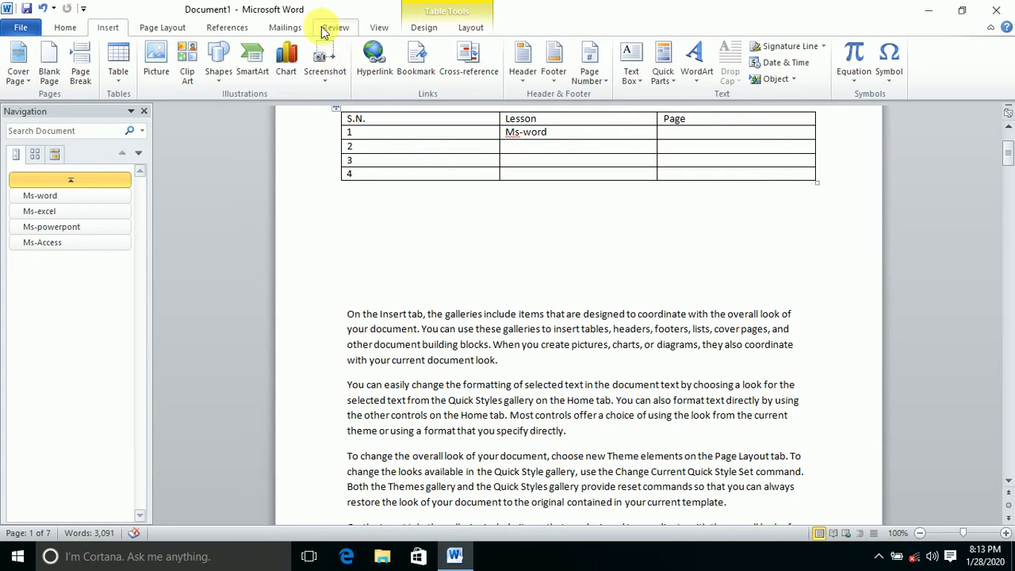
left_click(469, 72)
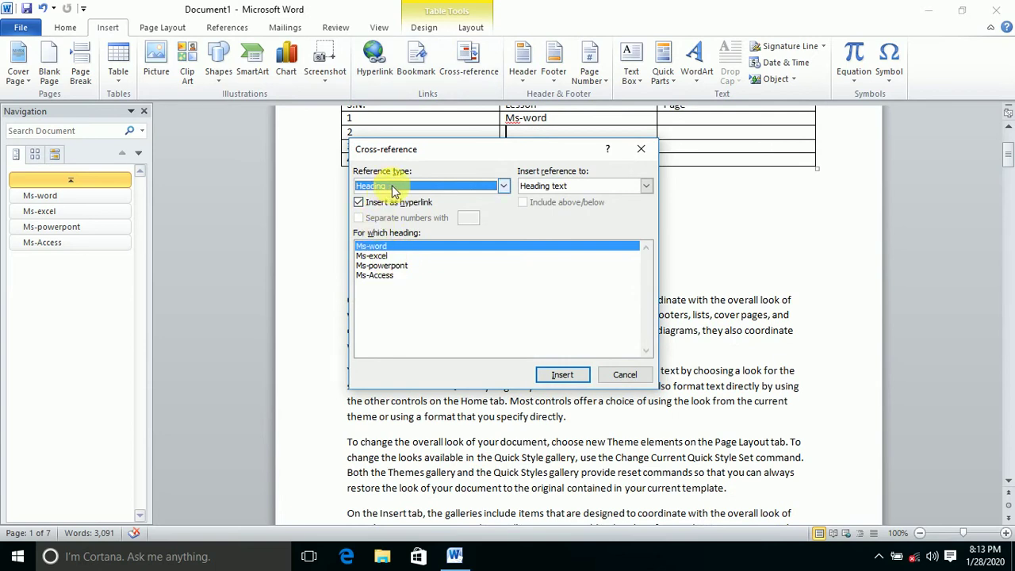
left_click(379, 256)
left_click(563, 373)
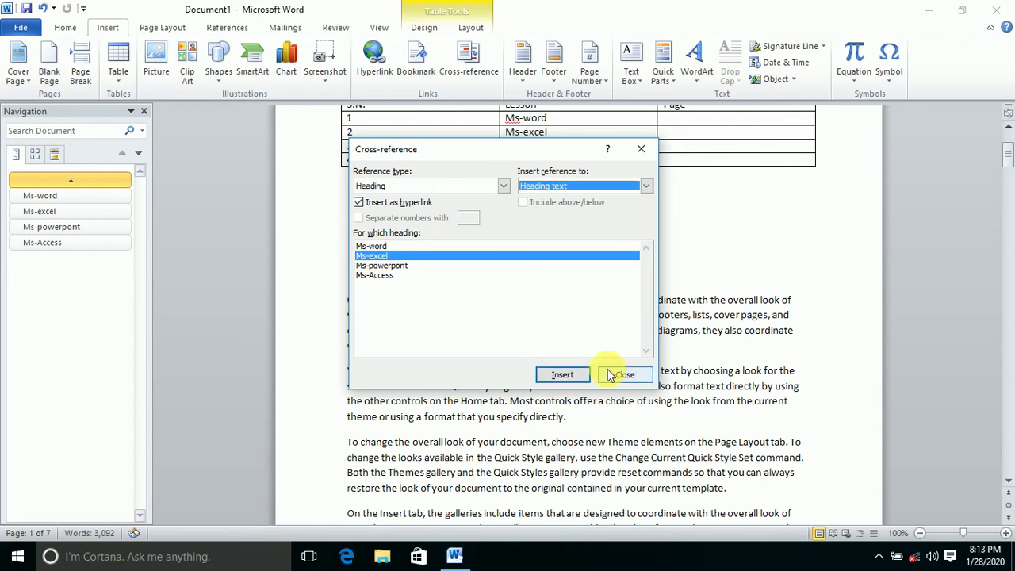
left_click(624, 375)
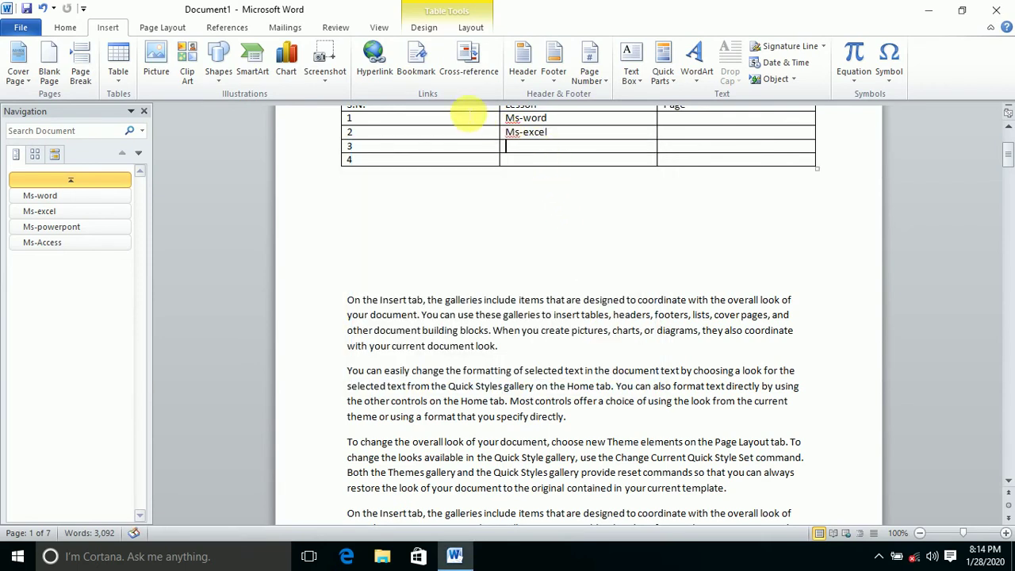
Insert a hyperlinked cross-reference to the Ms-powerpont heading's text in the Lesson cell of row 3.
left_click(464, 78)
left_click(400, 265)
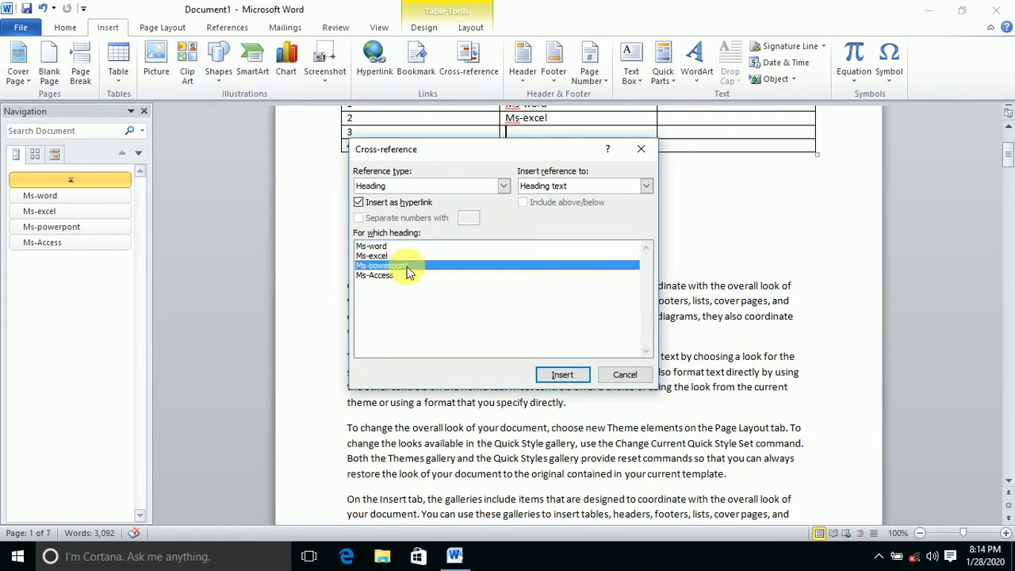
left_click(547, 374)
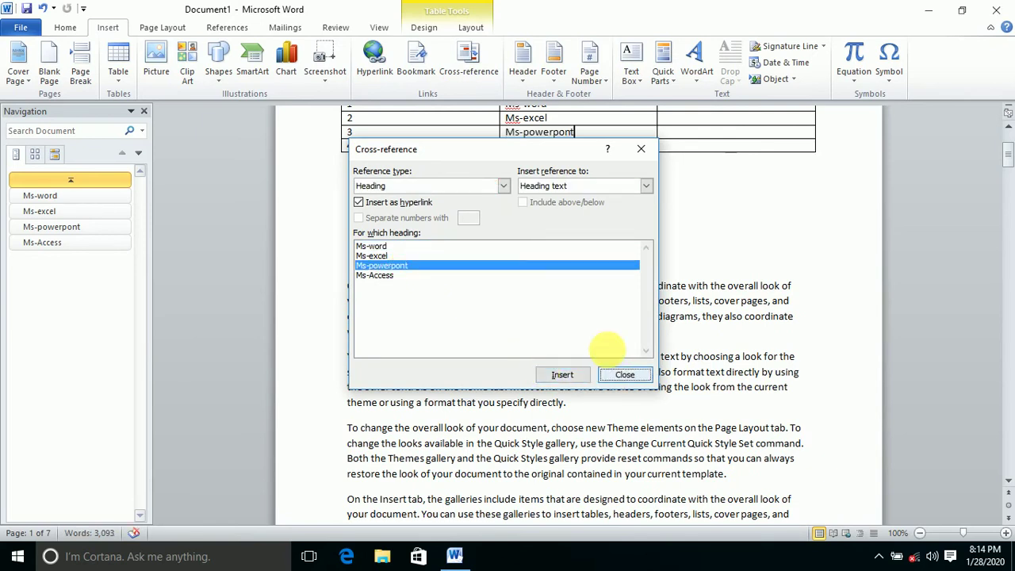
left_click(610, 375)
Insert a hyperlinked cross-reference to the Ms-Access heading's text in the Lesson cell of row 4.
left_click(541, 147)
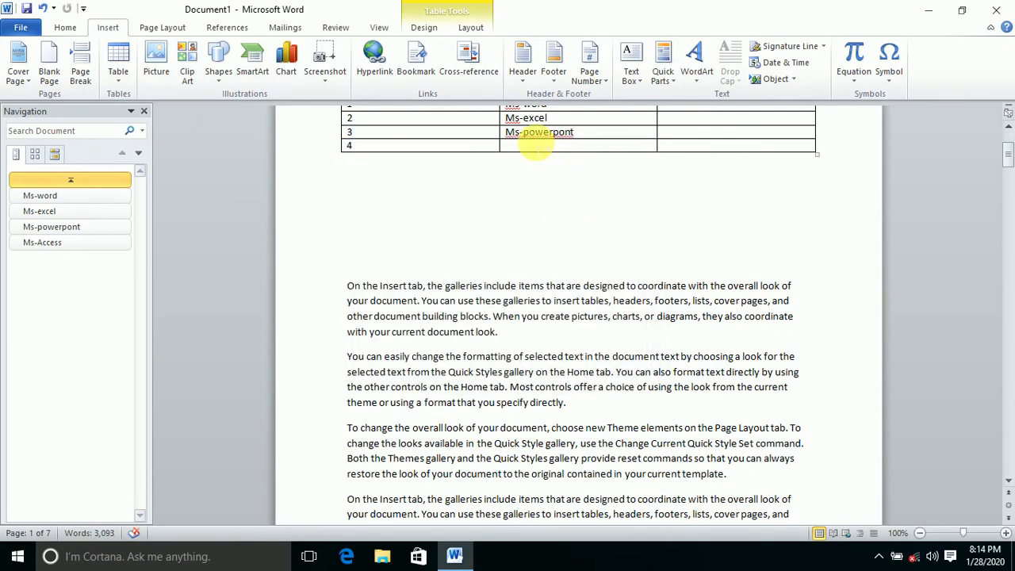
left_click(475, 57)
left_click(374, 275)
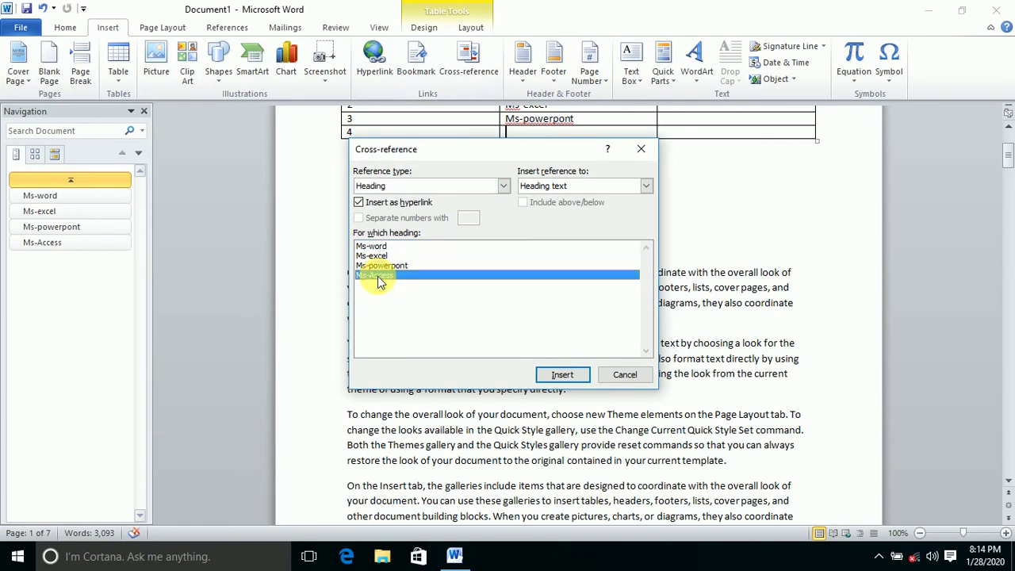
left_click(553, 381)
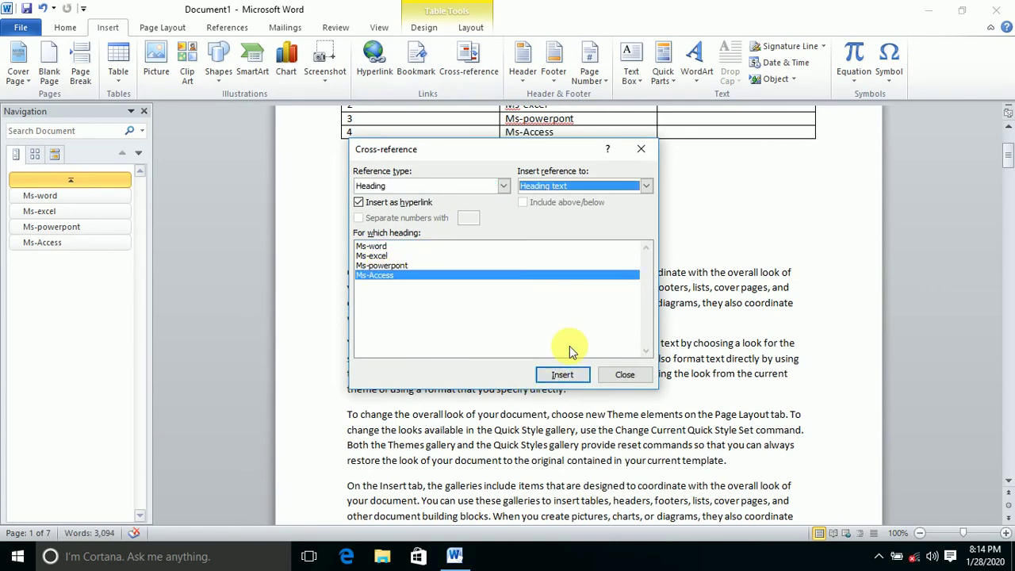
left_click(608, 375)
Follow the Ms-word link in the Lesson column to its heading and return to the table on page 1.
scroll(632, 297, "up", 2)
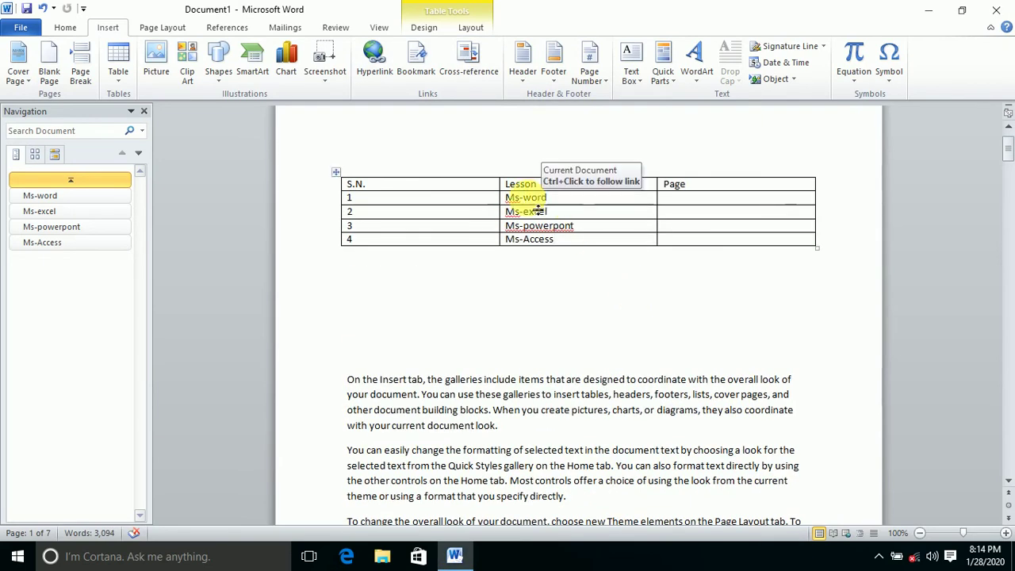
left_click(600, 227)
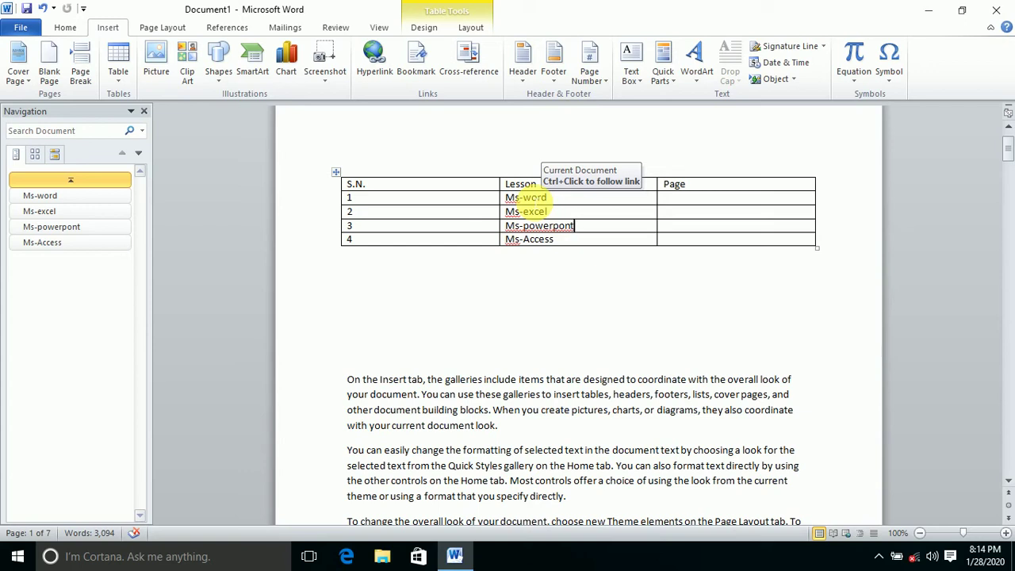
left_click(525, 197, "ctrl")
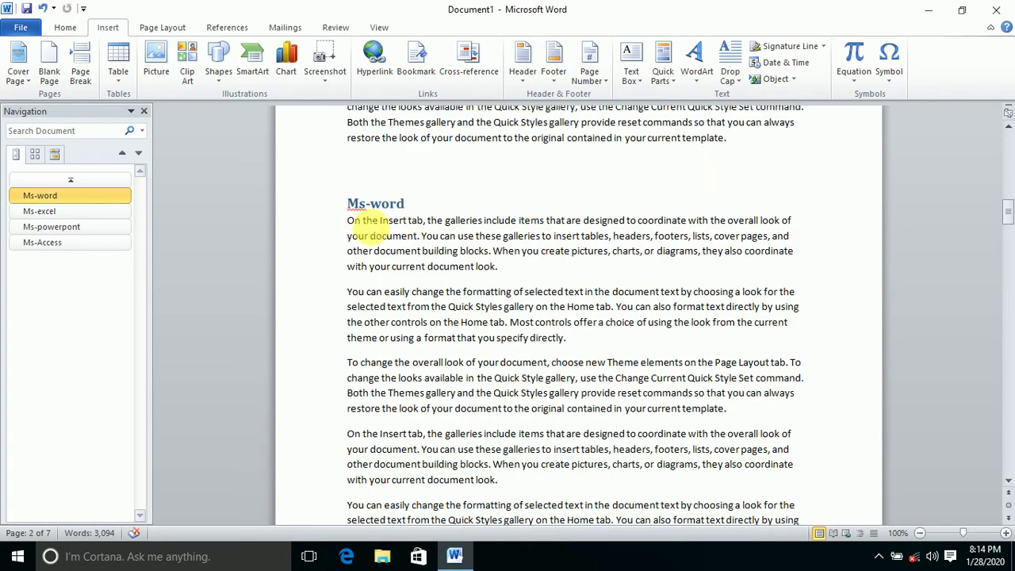
scroll(456, 206, "up", 10)
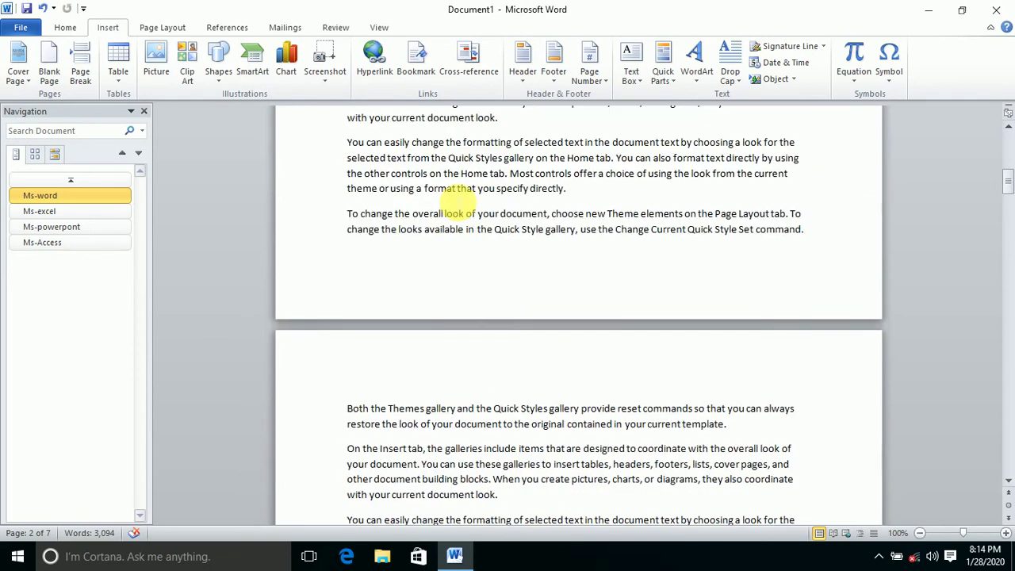
scroll(456, 195, "up", 12)
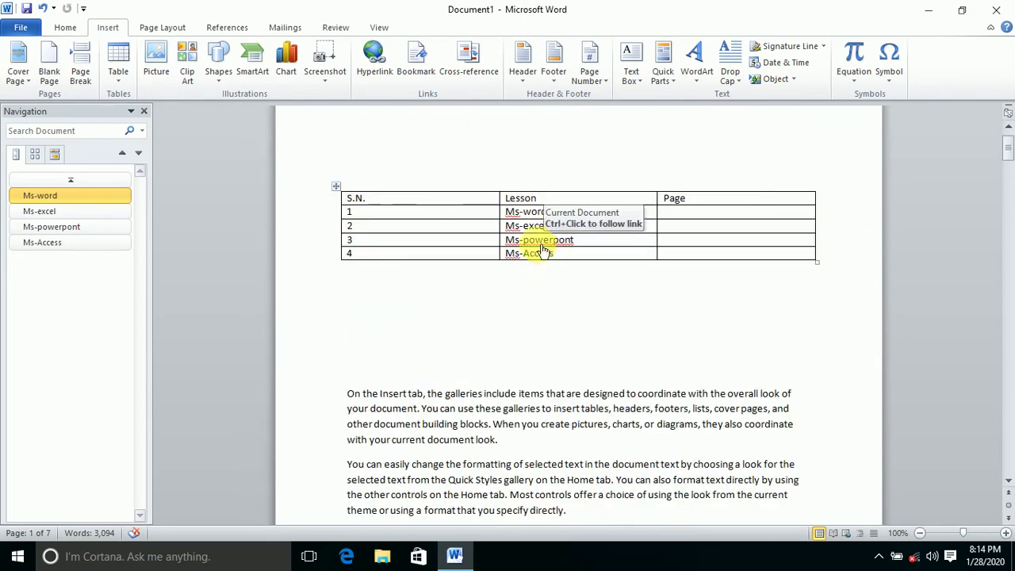
Test the Ms-powerpont and Ms-Access links in the Lesson column by following each one to its heading.
left_click(543, 244, "ctrl")
scroll(542, 244, "up", 3)
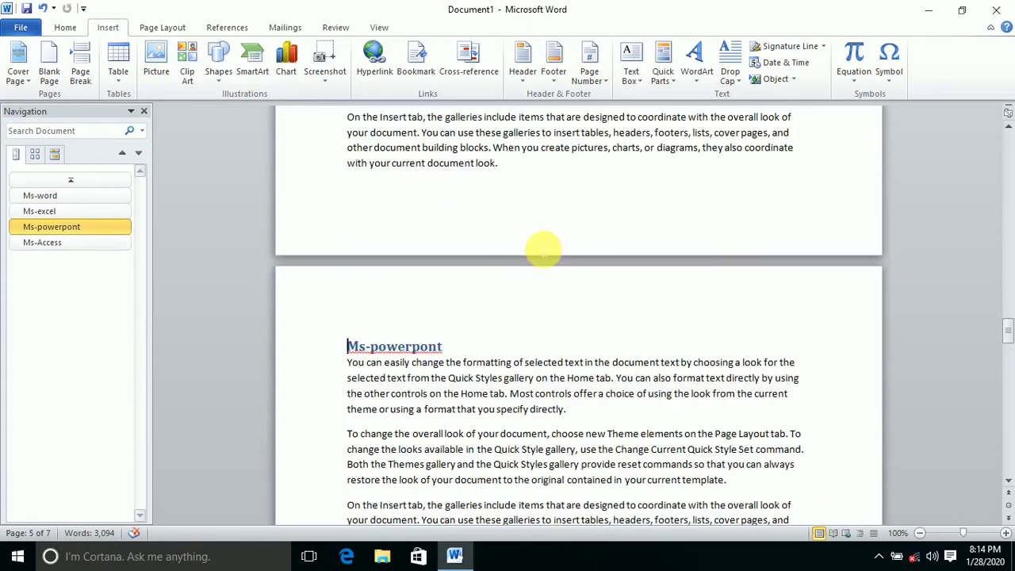
scroll(544, 248, "down", 15)
scroll(544, 249, "up", 15)
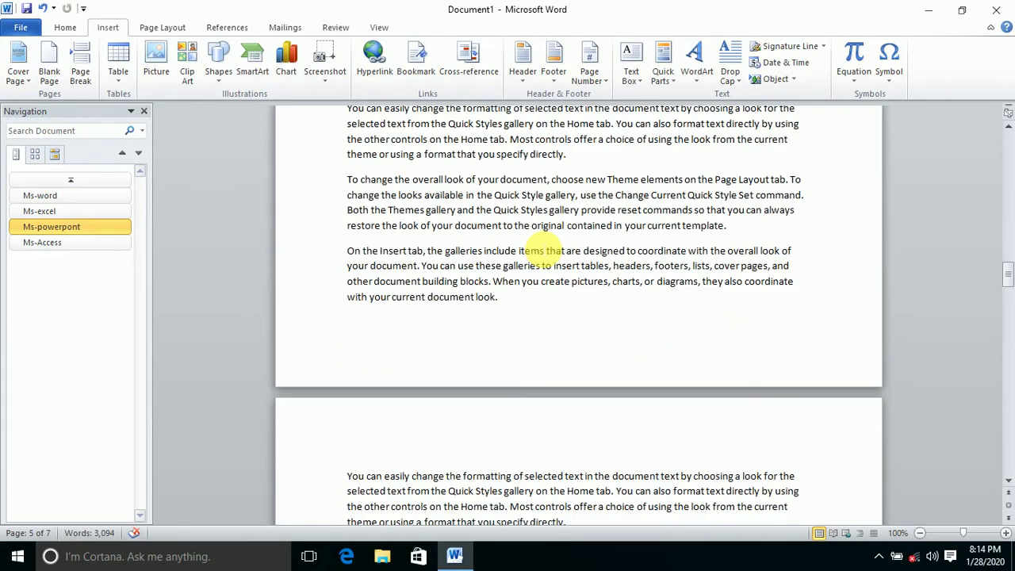
scroll(543, 251, "up", 15)
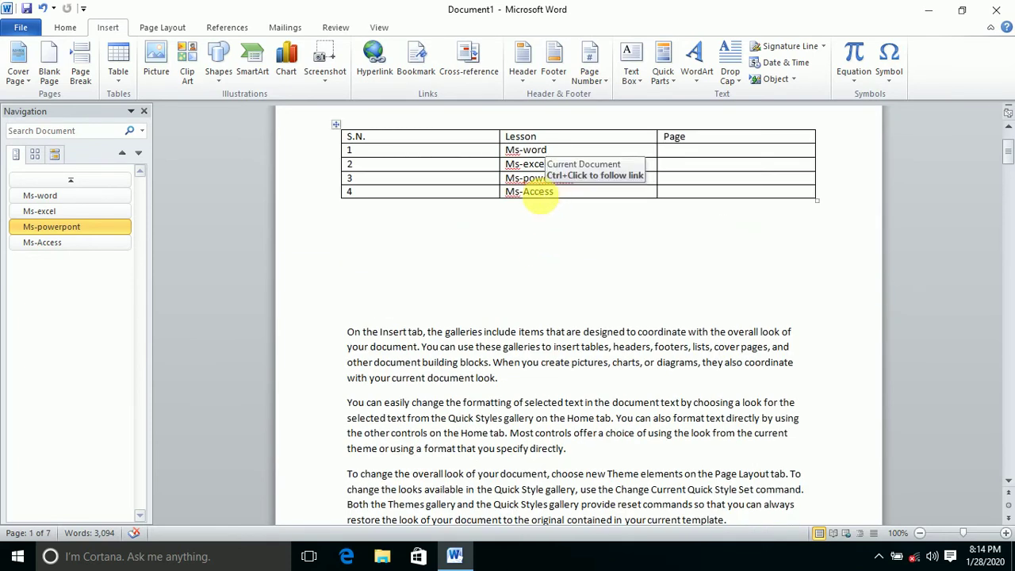
left_click(540, 200)
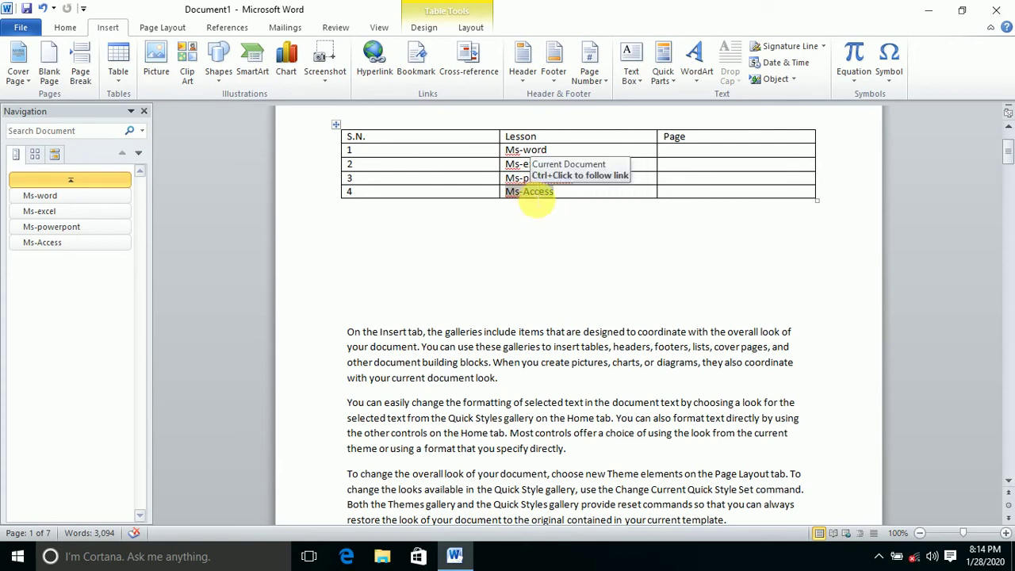
left_click(535, 194, "ctrl")
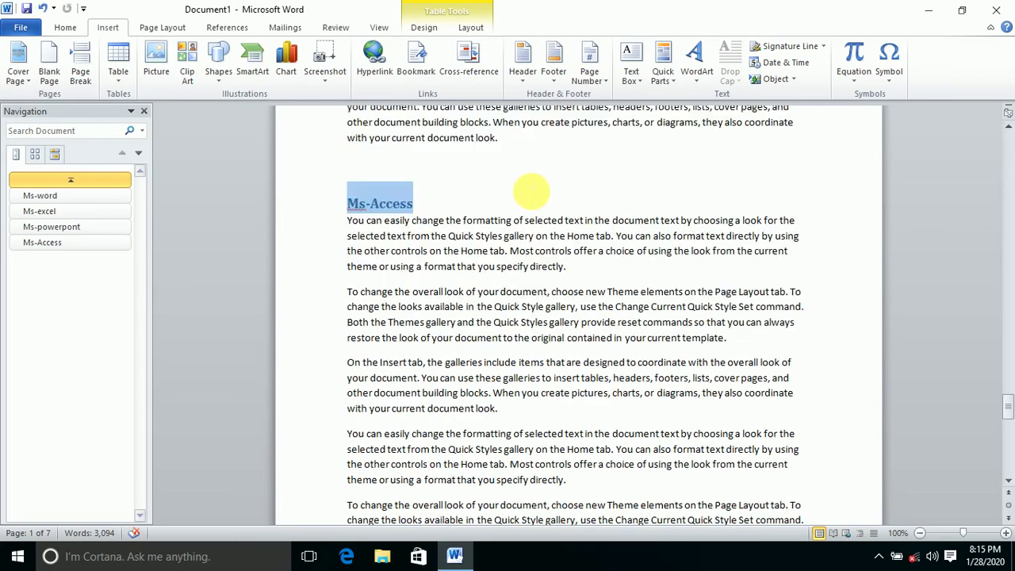
Insert a hyperlinked cross-reference to the Ms-word heading's page number in the Page cell of row 1.
scroll(413, 208, "up", 15)
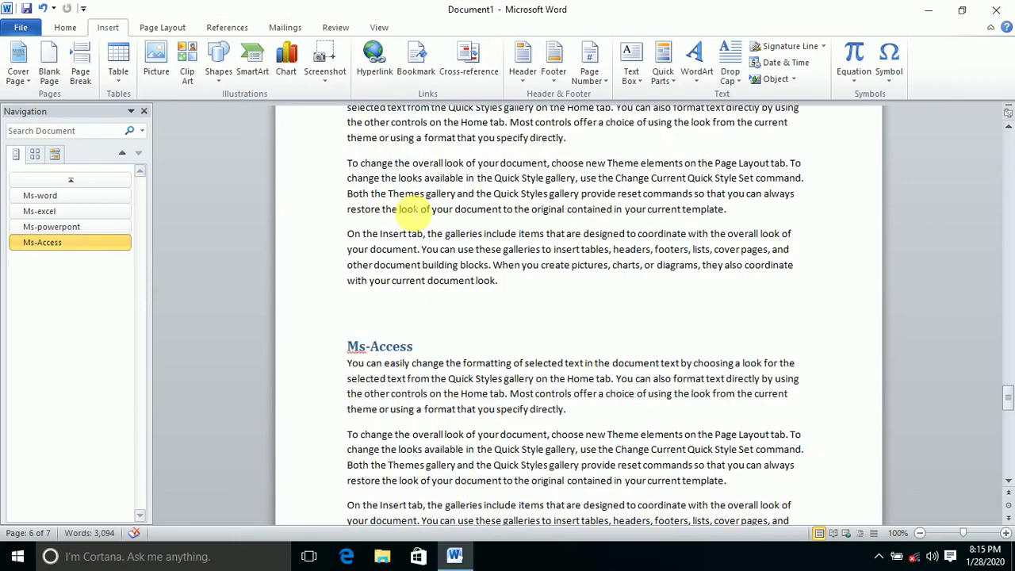
scroll(414, 208, "up", 15)
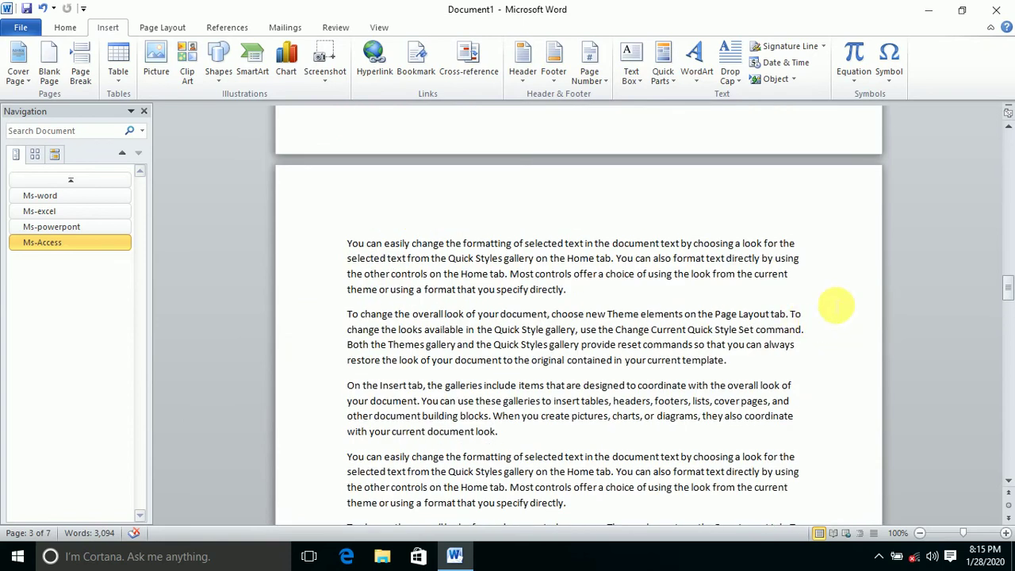
left_click_drag(1007, 287, 1006, 131)
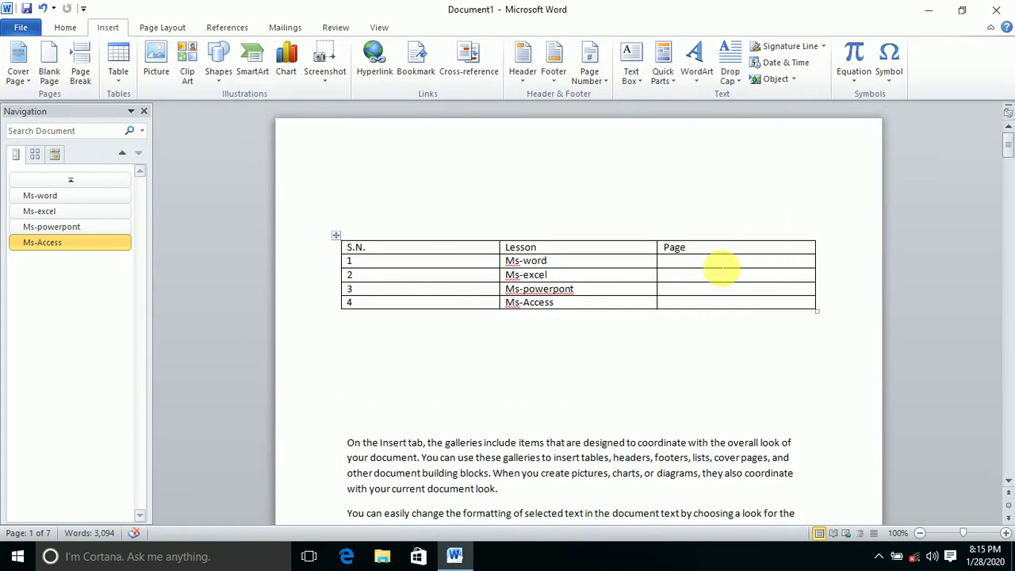
left_click(709, 261)
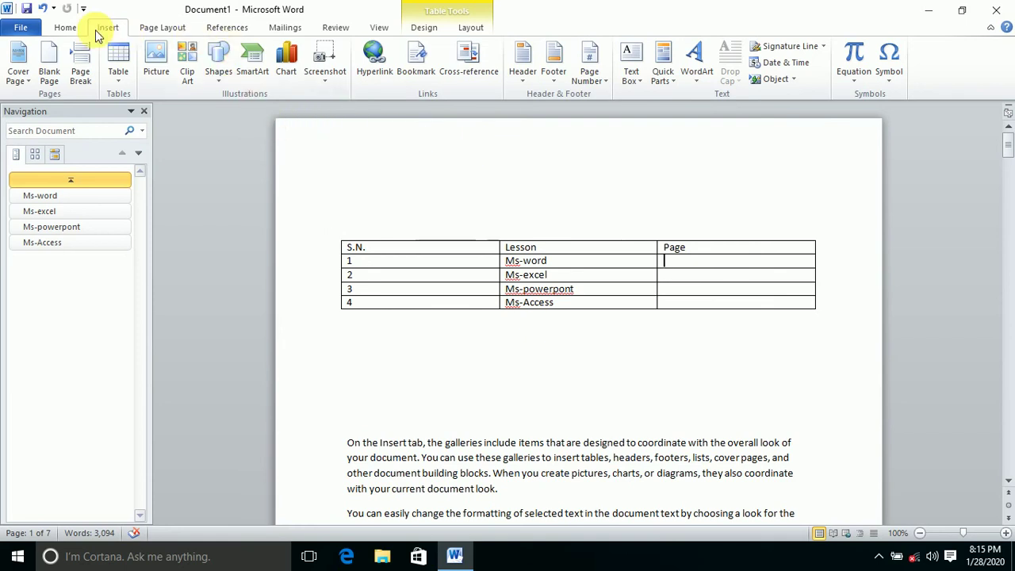
left_click(464, 58)
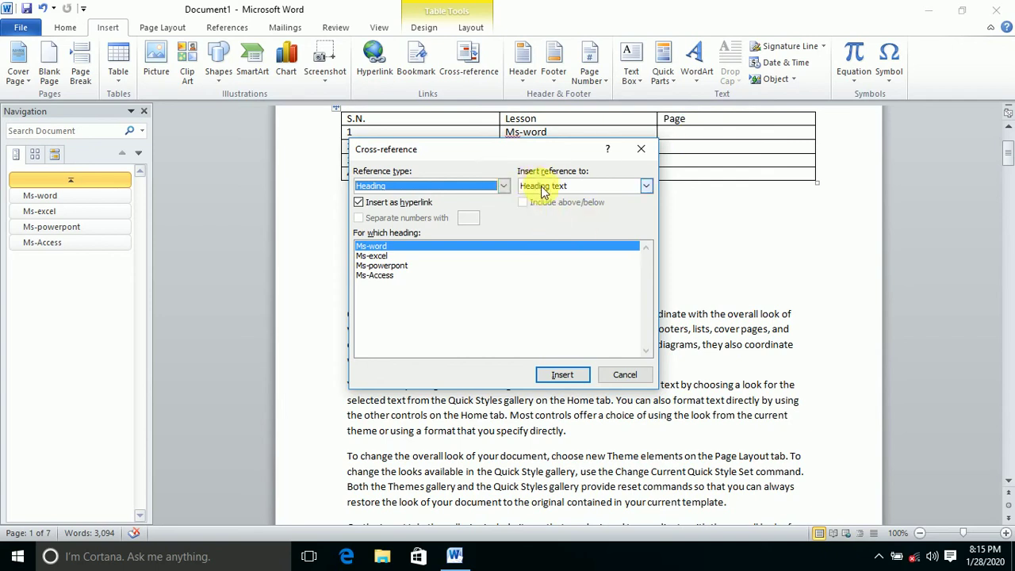
left_click(648, 187)
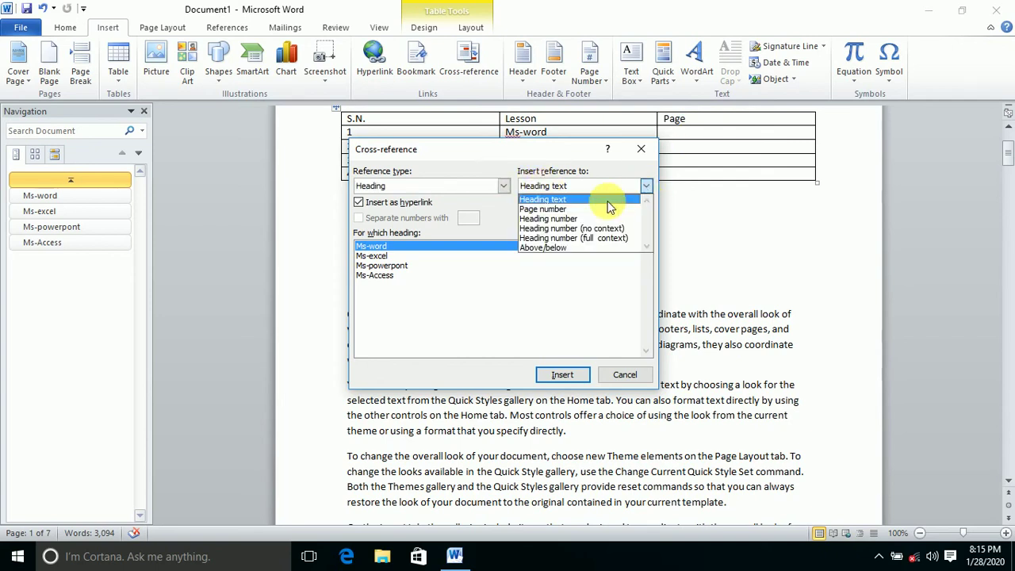
left_click(576, 209)
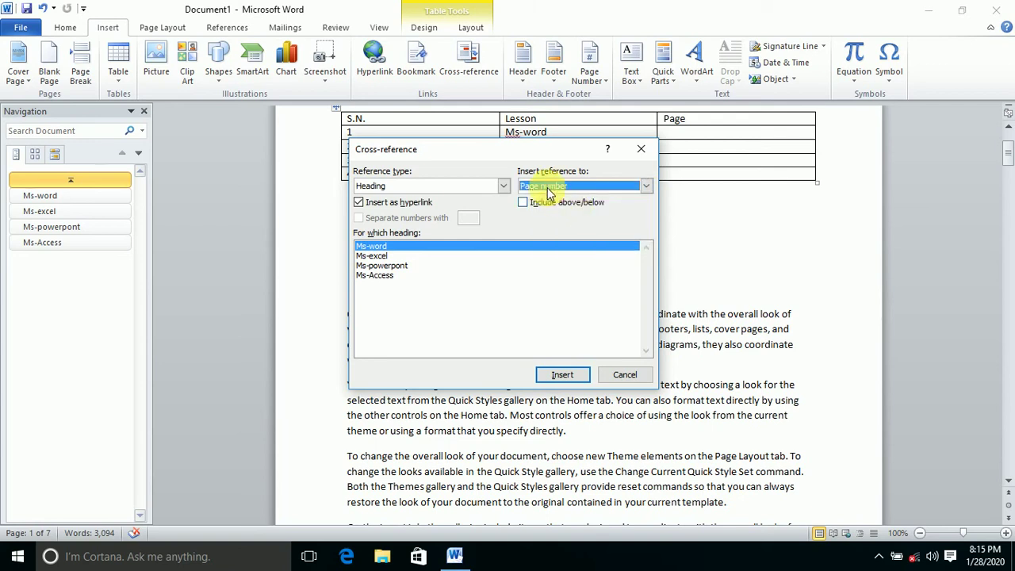
left_click(576, 376)
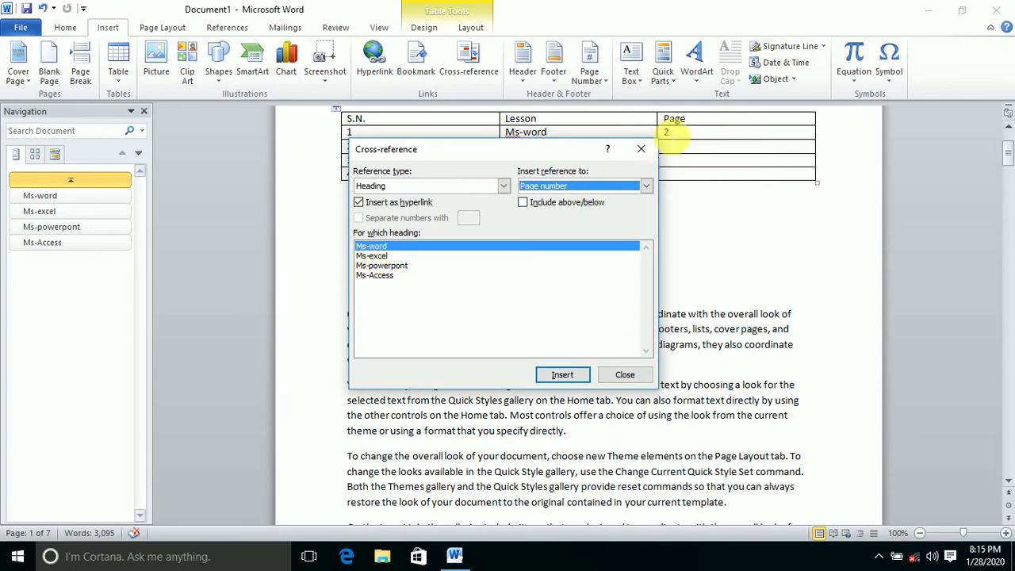
left_click(627, 374)
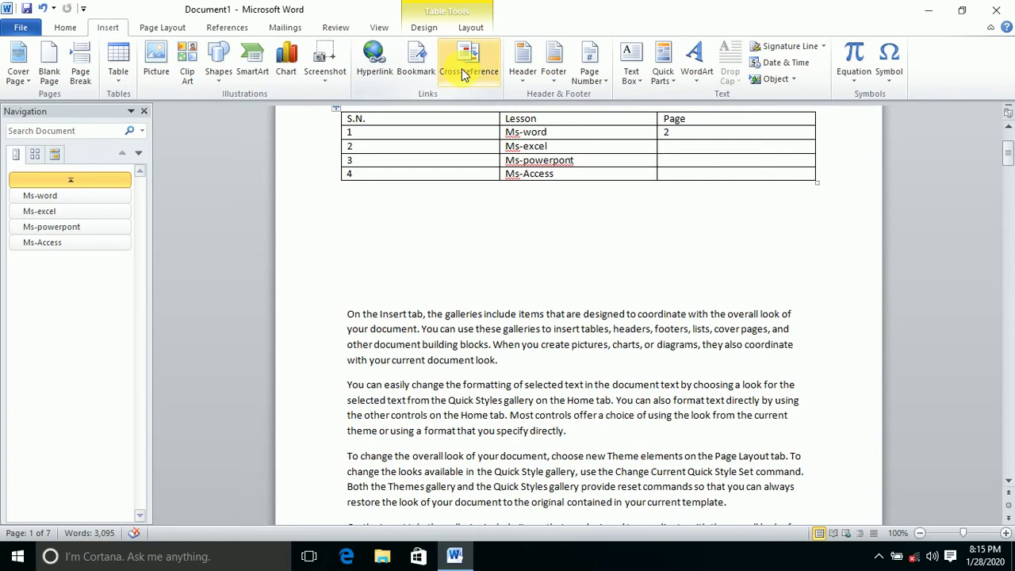
Insert a hyperlinked cross-reference to the Ms-Access heading's page number in the Page cell of row 4.
left_click(672, 176)
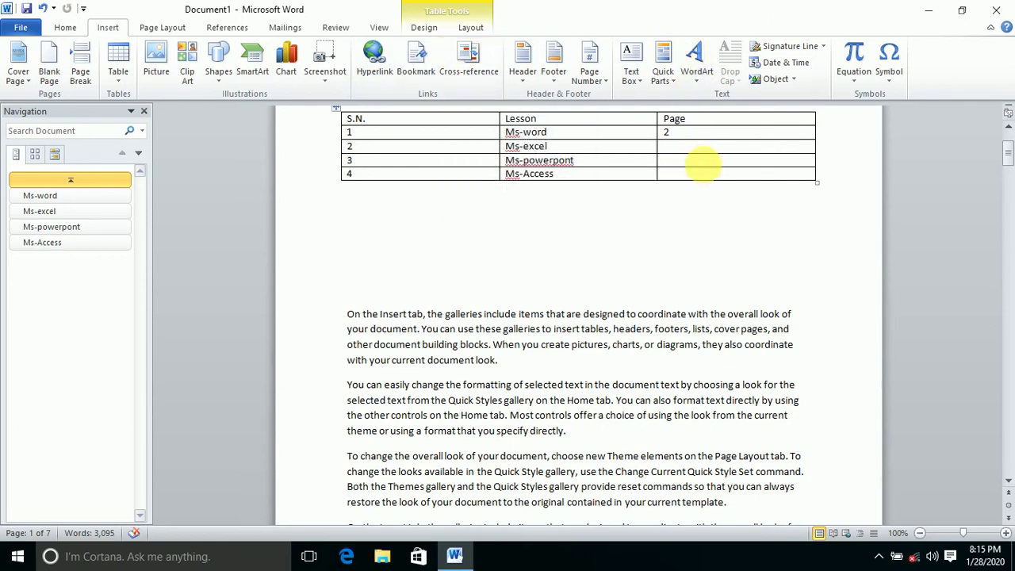
left_click(480, 72)
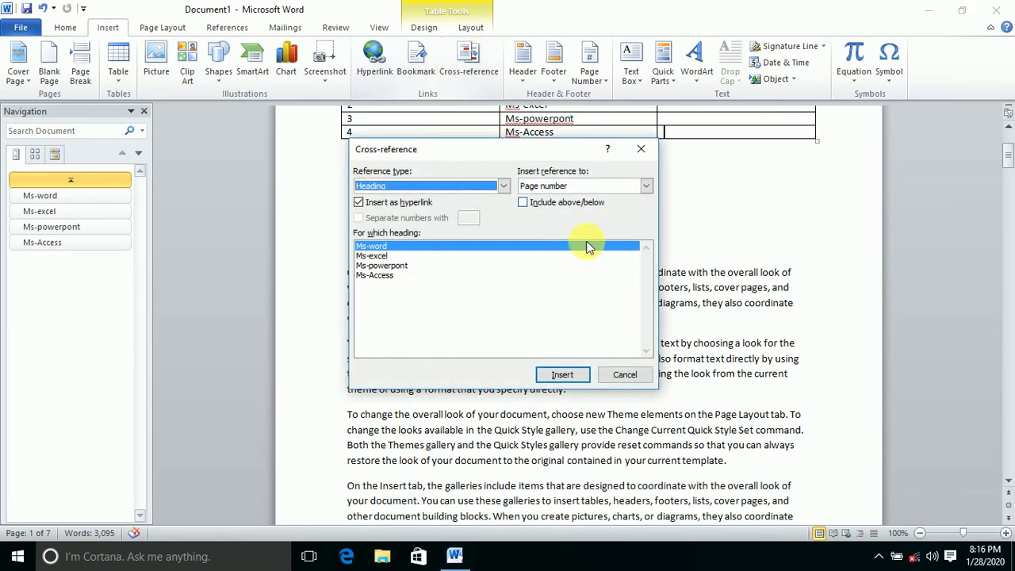
left_click(385, 276)
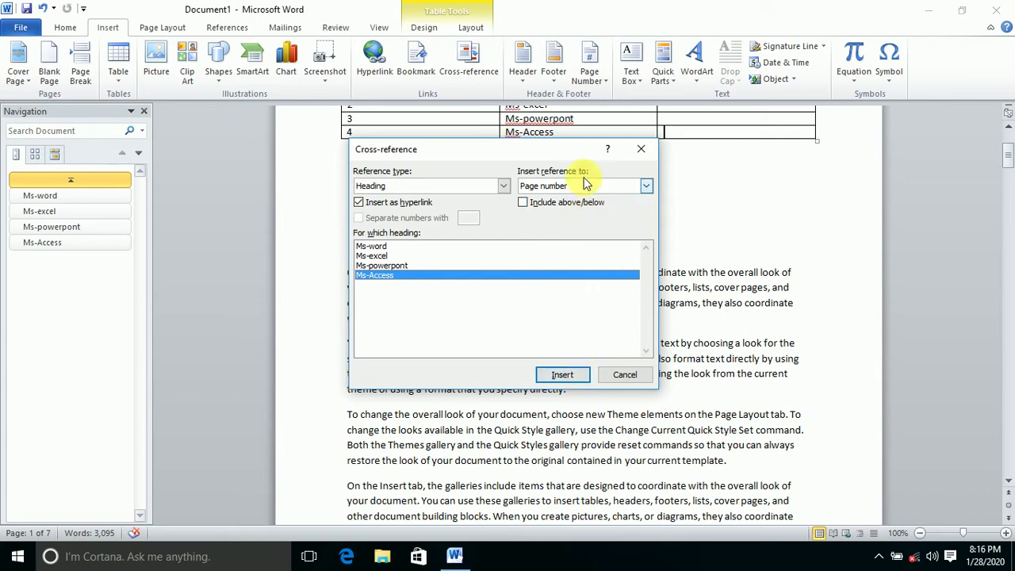
left_click(564, 374)
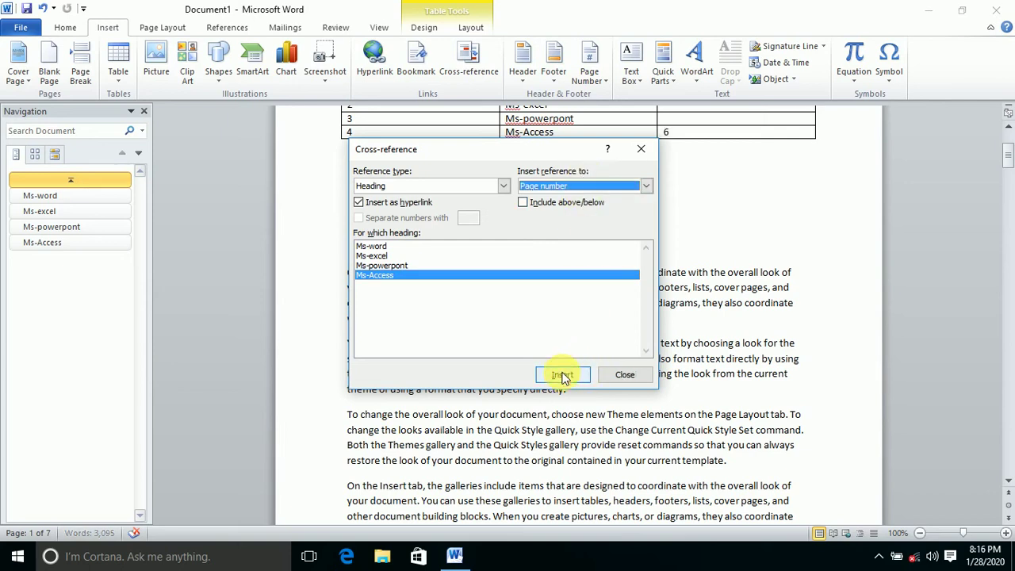
left_click(607, 377)
scroll(661, 262, "up", 3)
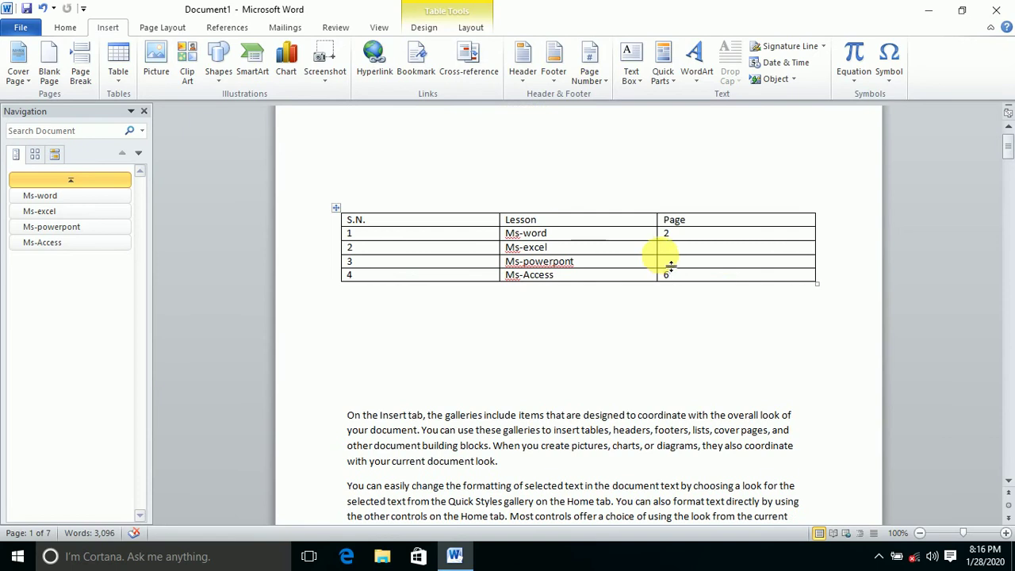
Check which page the Ms-Access heading is on and return to the table on page 1.
scroll(702, 261, "down", 2)
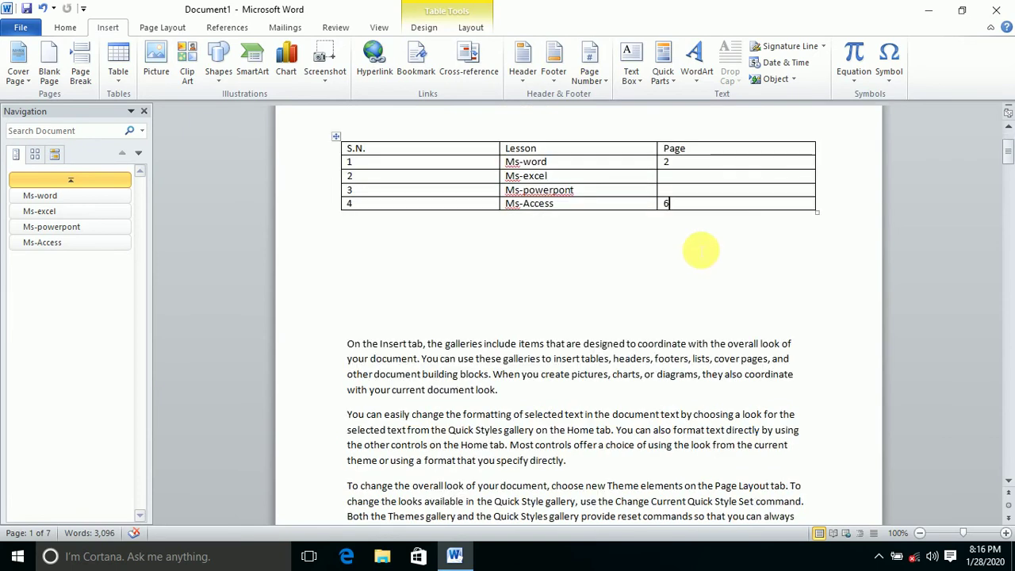
scroll(697, 232, "down", 9)
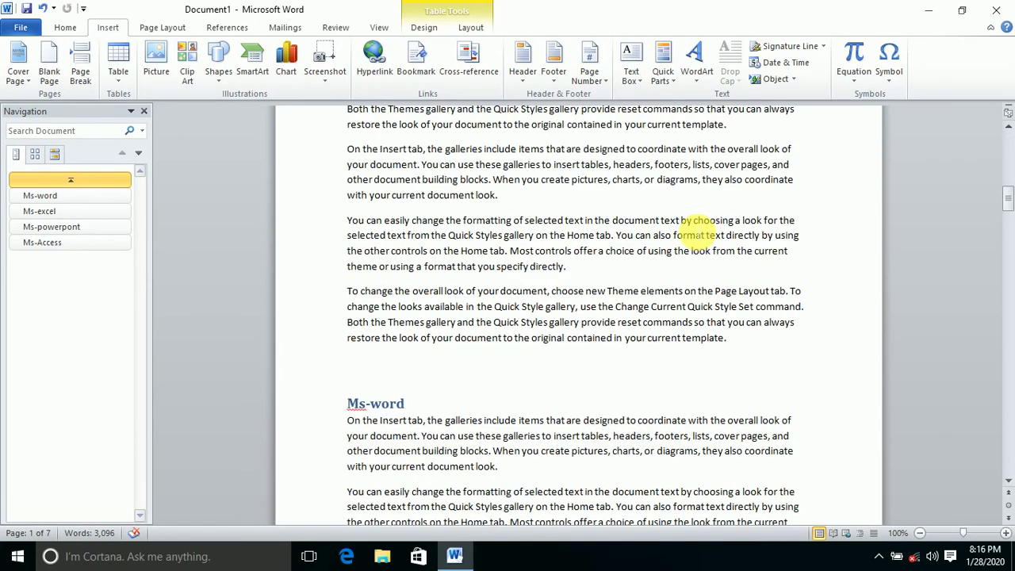
scroll(696, 230, "down", 15)
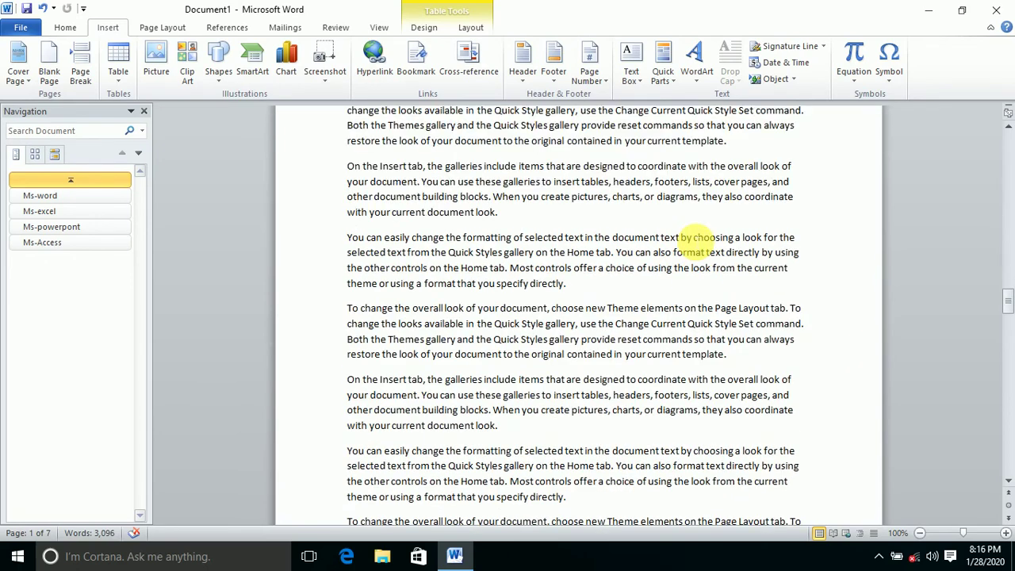
scroll(701, 241, "down", 10)
scroll(623, 230, "down", 3)
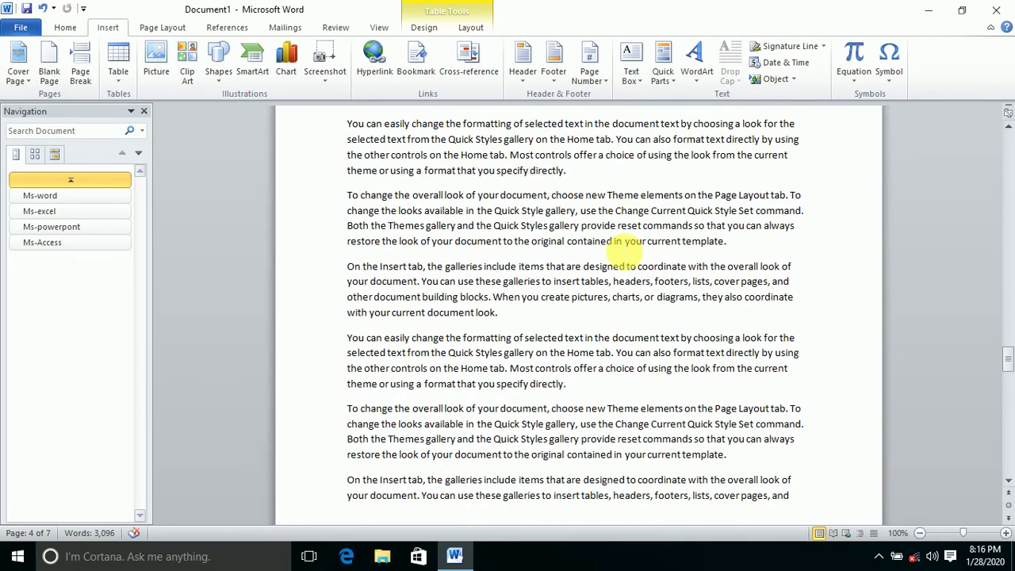
scroll(624, 251, "down", 10)
left_click(527, 313)
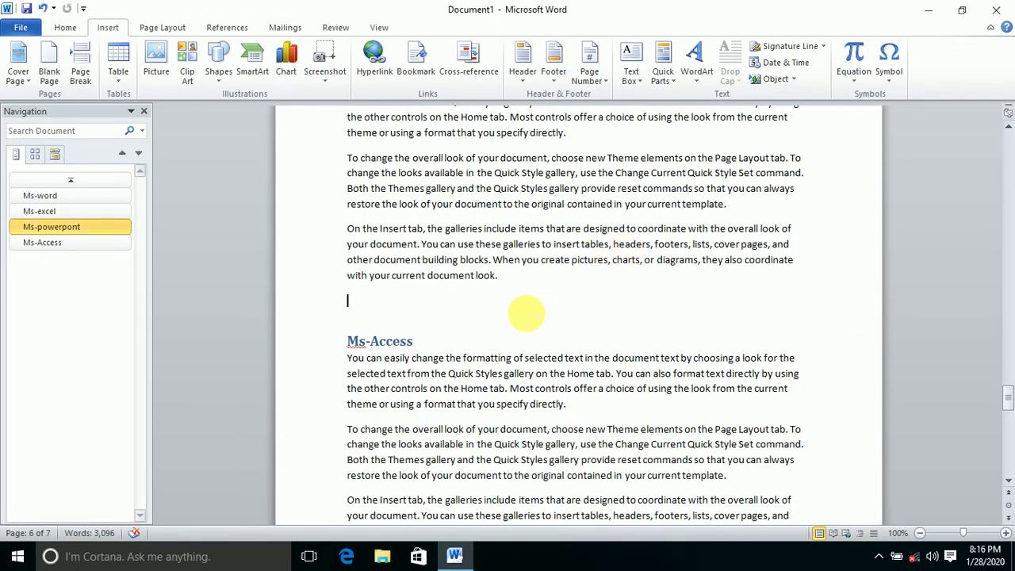
scroll(674, 317, "up", 3)
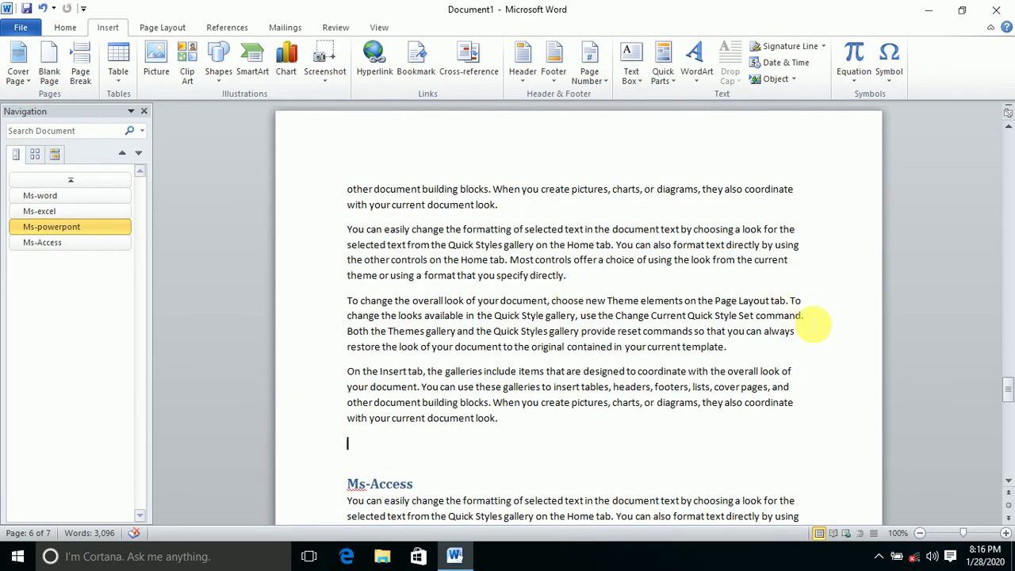
left_click_drag(1006, 390, 1003, 141)
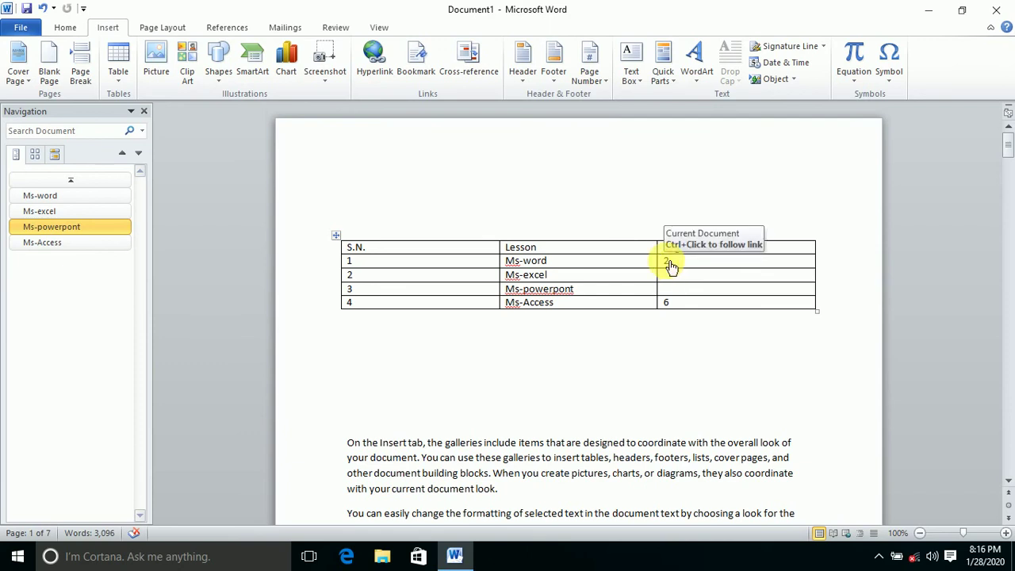
Test the Ms-word and Ms-Access page number links by following each one to its heading and returning to the table.
left_click(670, 267, "ctrl")
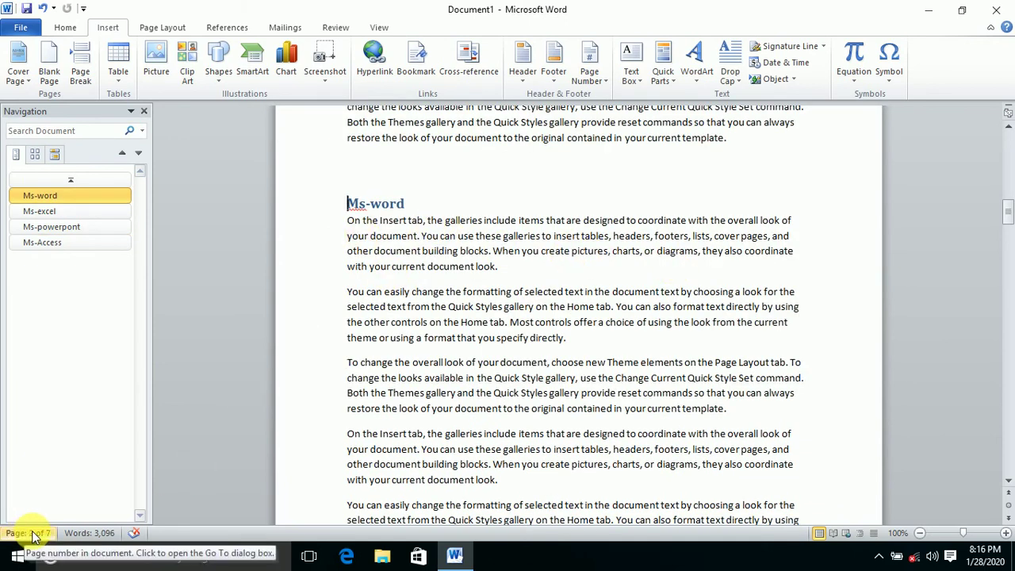
scroll(618, 254, "up", 8)
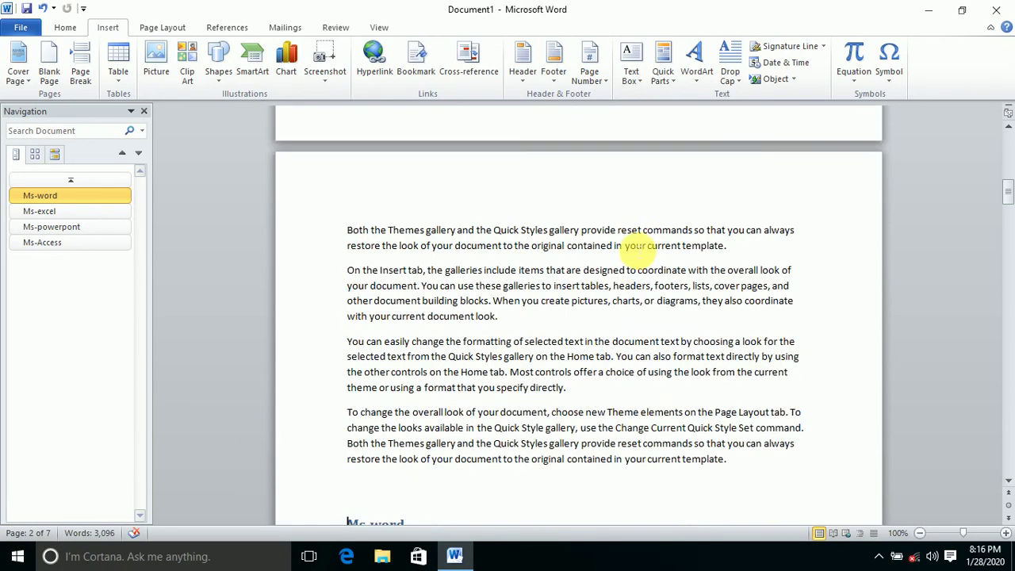
scroll(638, 250, "up", 5)
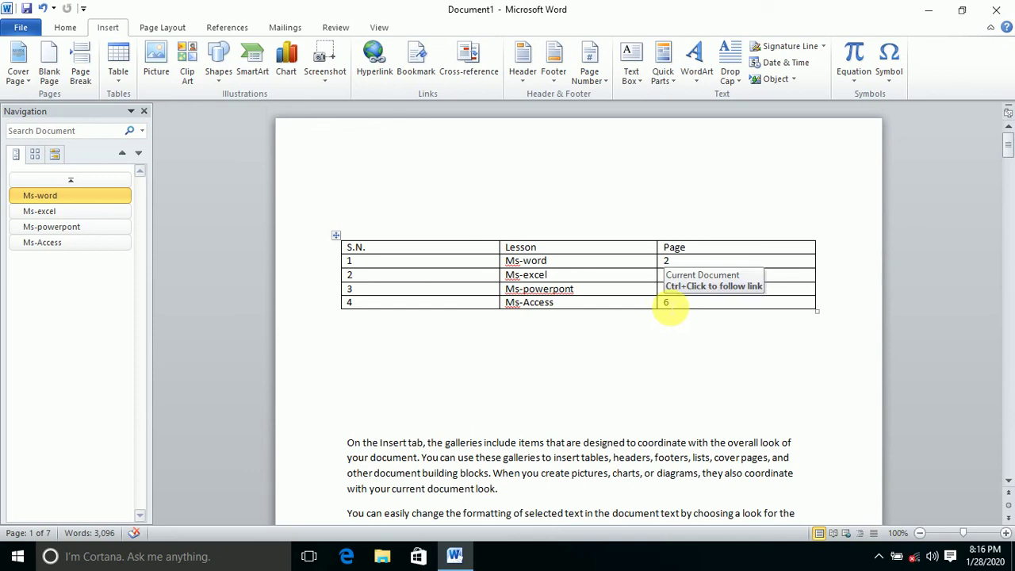
left_click(670, 308, "ctrl")
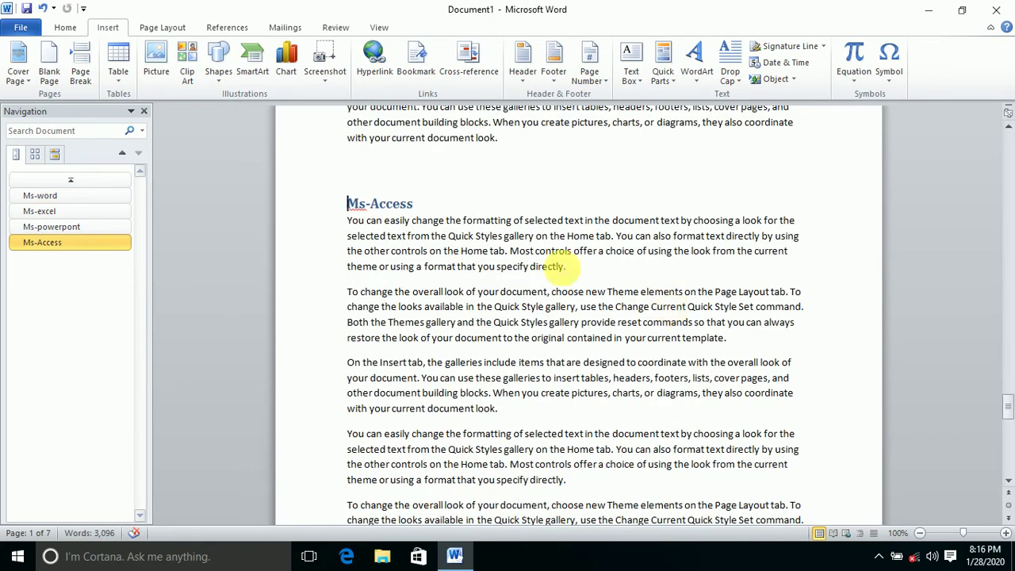
left_click_drag(1005, 407, 1008, 149)
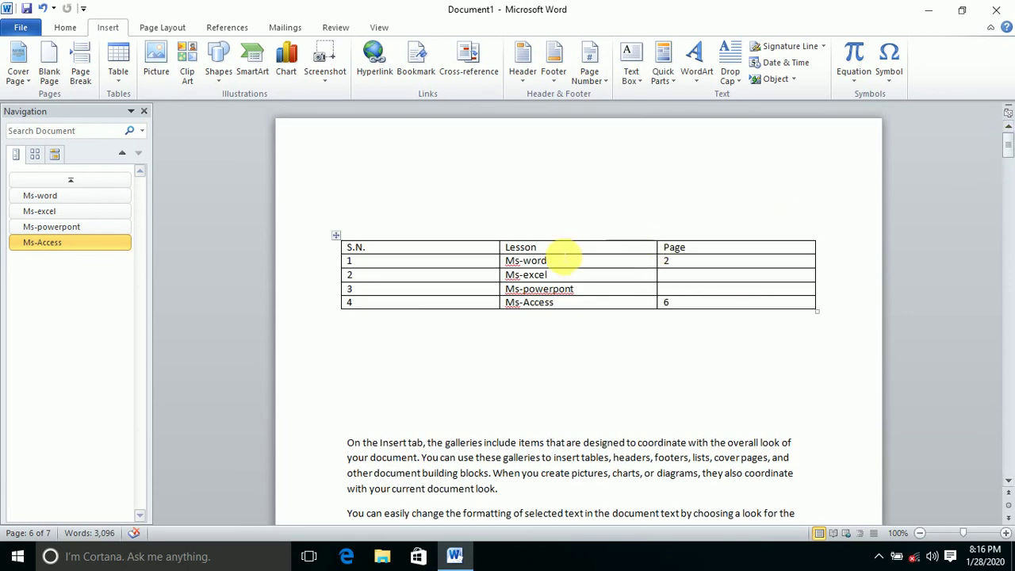
Insert a hyperlinked cross-reference to the Ms-excel heading's page number in the Page cell of row 2.
left_click(675, 274)
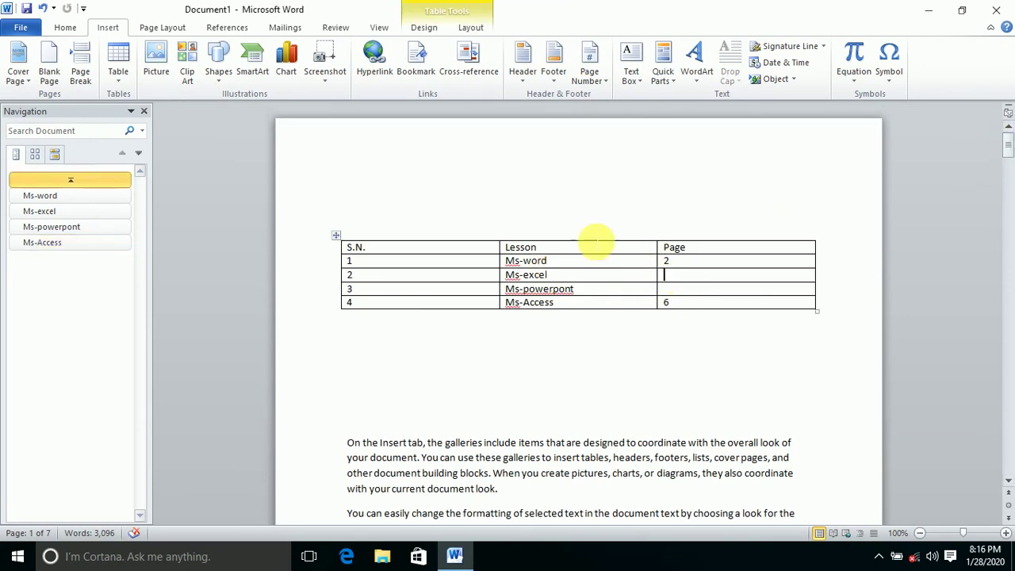
left_click(466, 64)
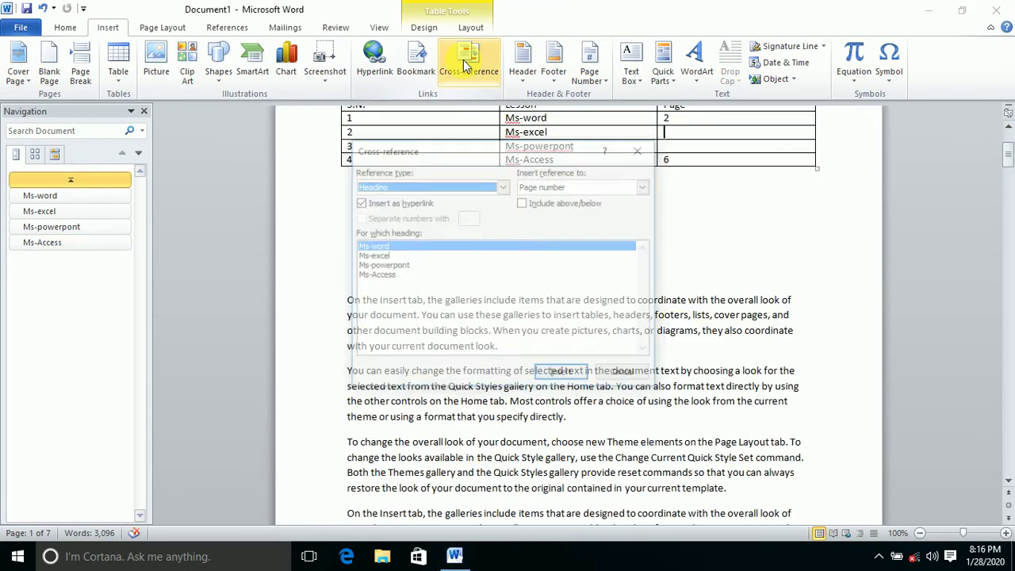
left_click(373, 255)
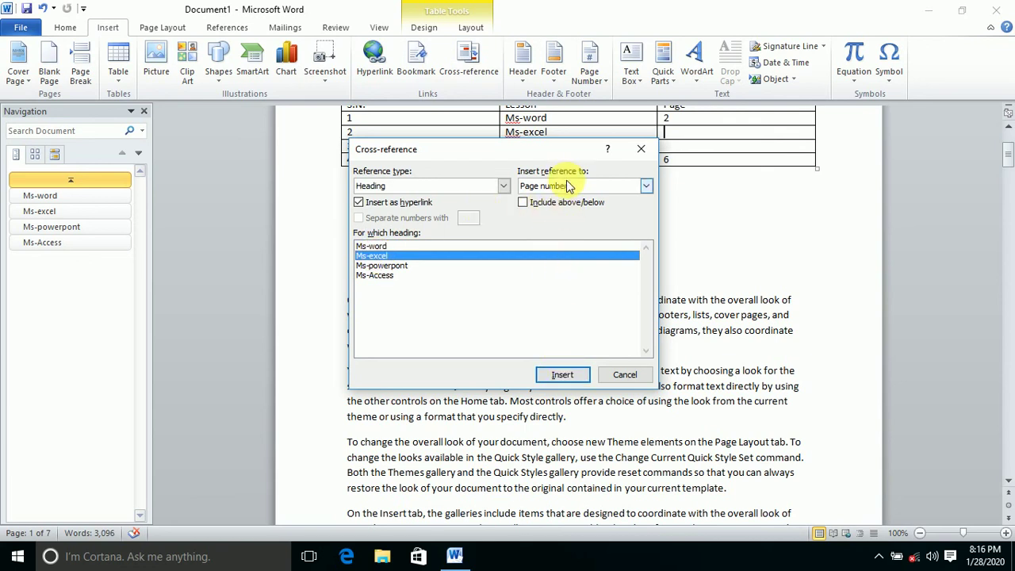
left_click(564, 375)
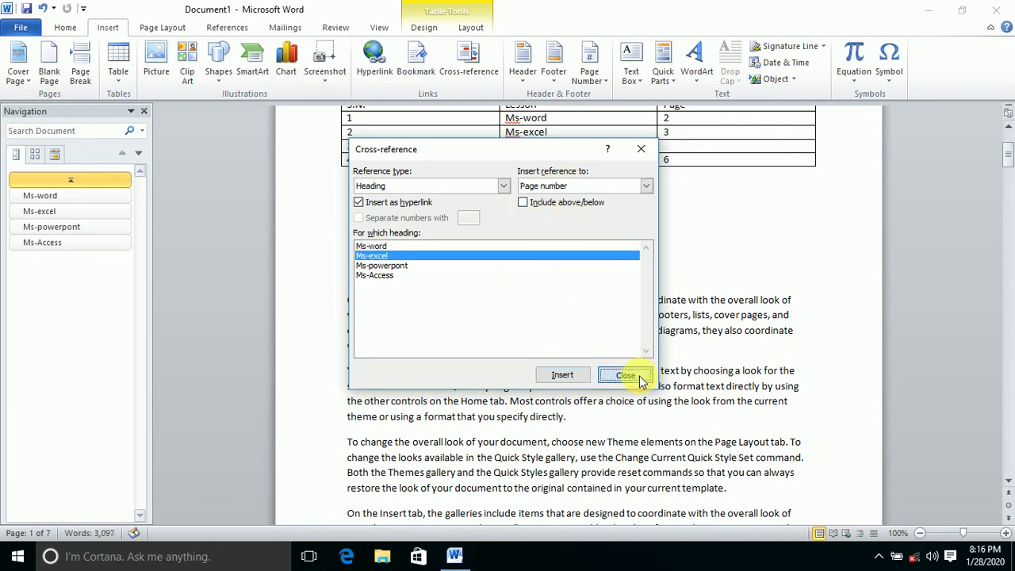
left_click(634, 377)
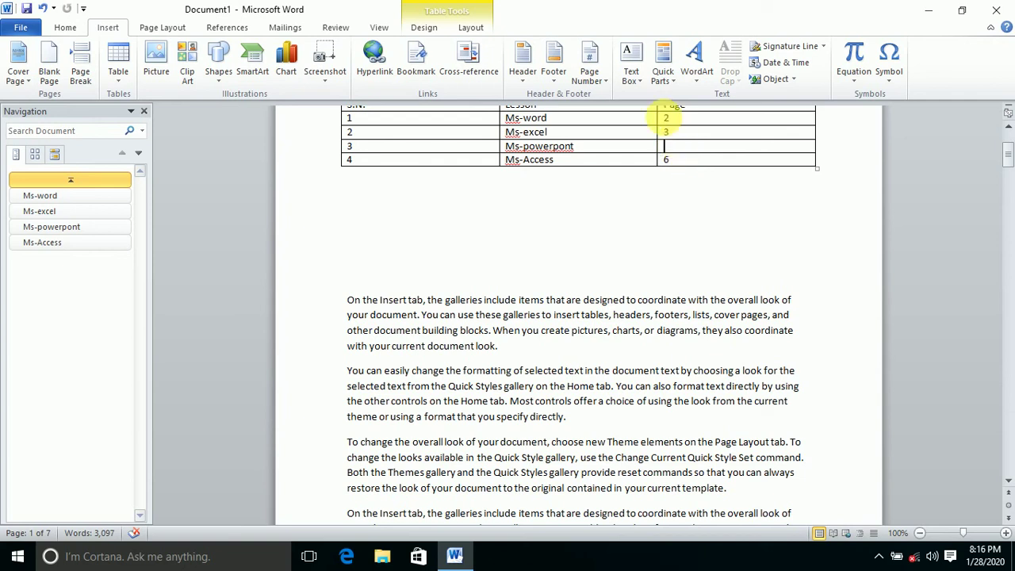
Insert a hyperlinked cross-reference to the Ms-powerpont heading's page number in the Page cell of row 3.
left_click(468, 57)
left_click(358, 267)
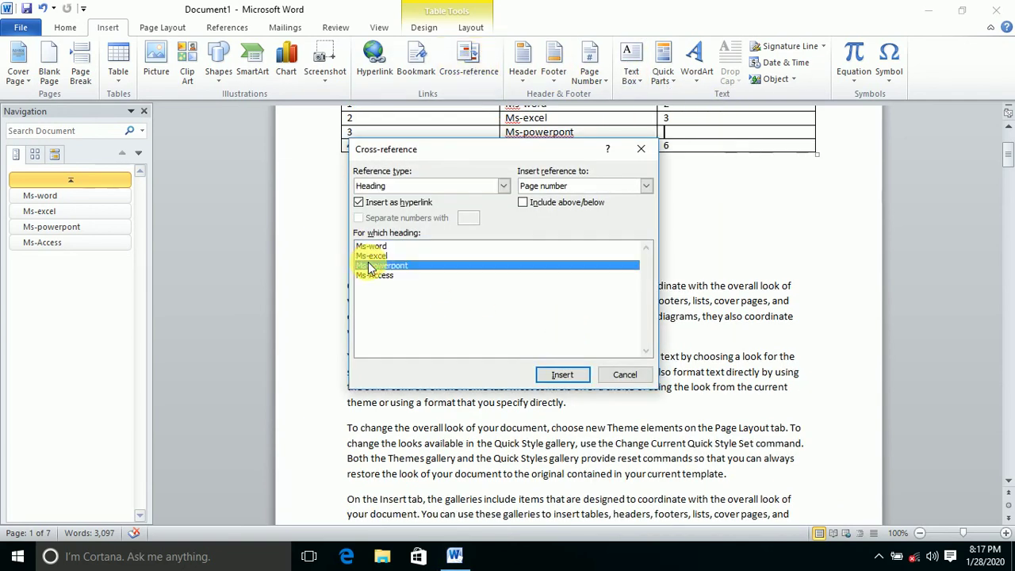
left_click(562, 375)
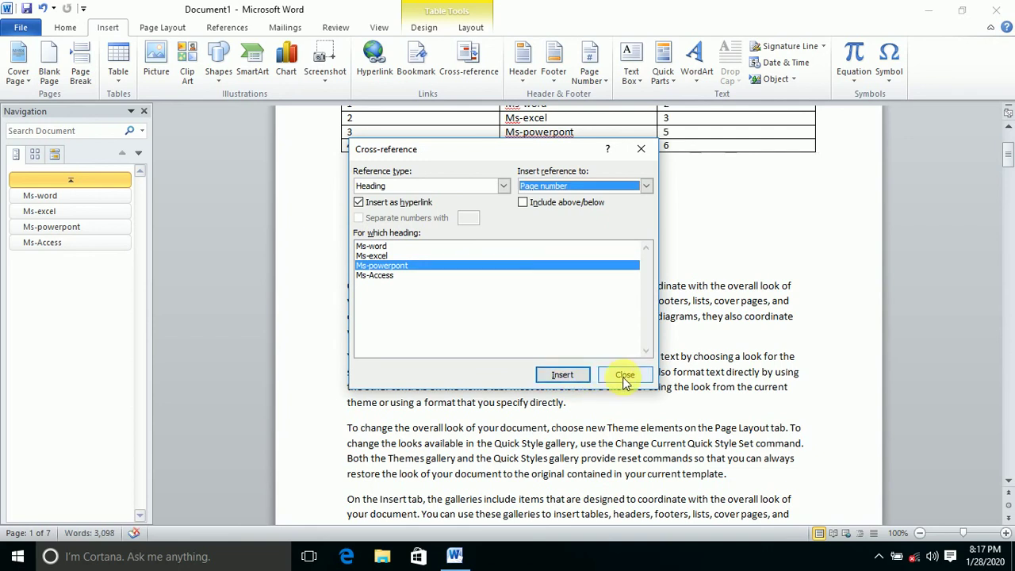
left_click(623, 383)
scroll(720, 257, "up", 2)
left_click(679, 243)
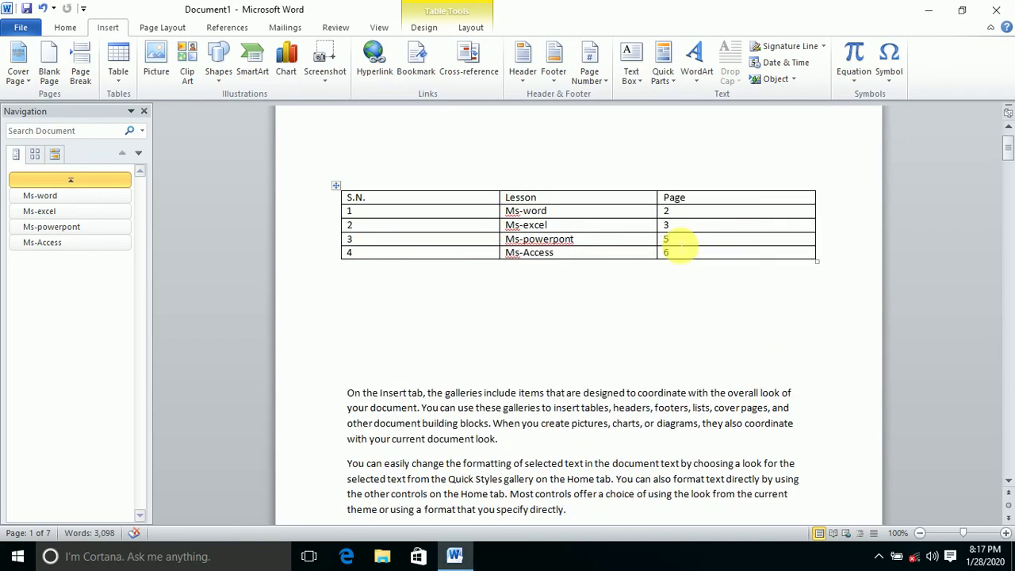
Compare the Ms-word entry in the table's Lesson column with the Ms-word heading in the document, and return to that table cell.
scroll(680, 247, "down", 15)
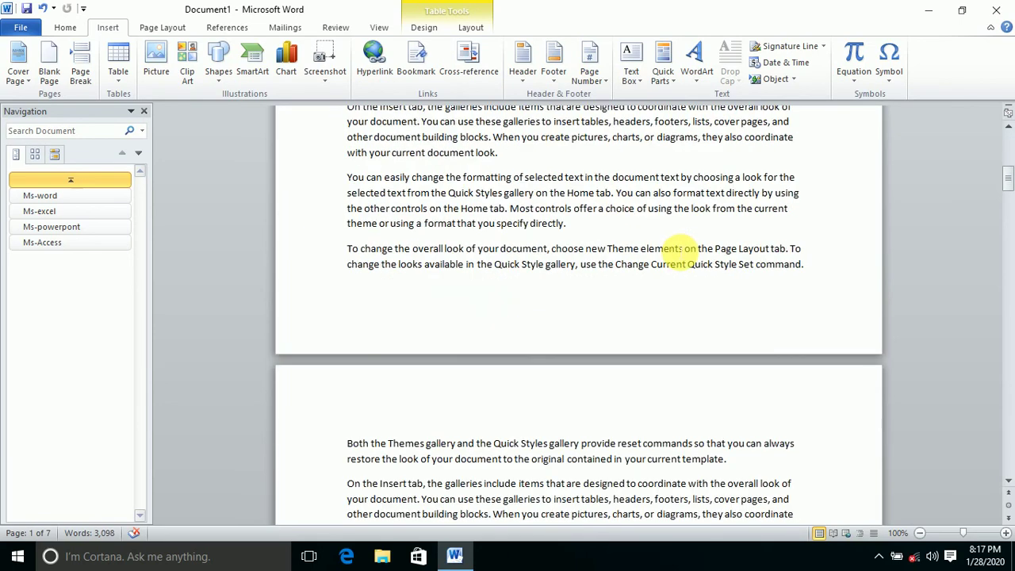
scroll(680, 248, "down", 8)
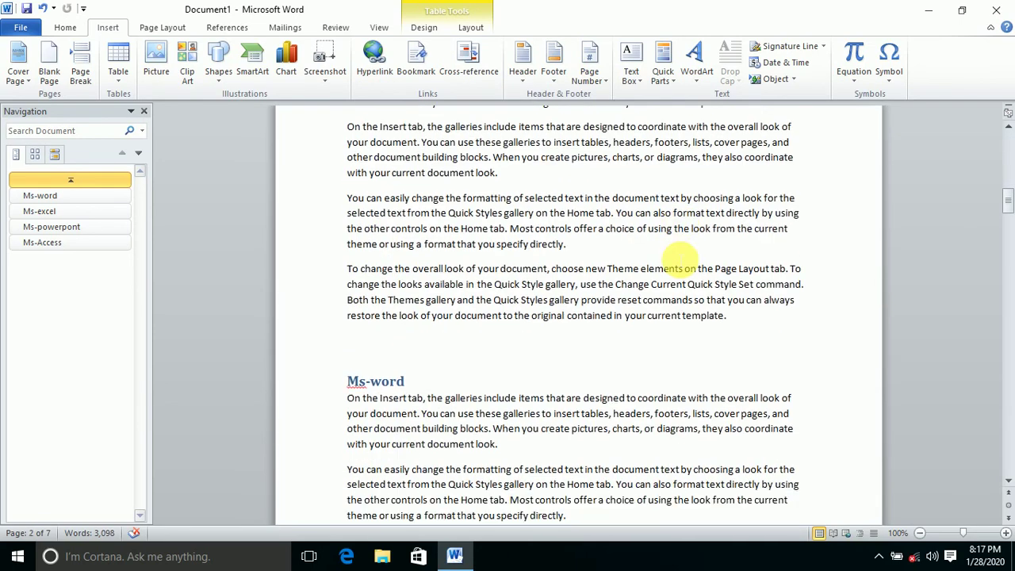
scroll(678, 255, "up", 20)
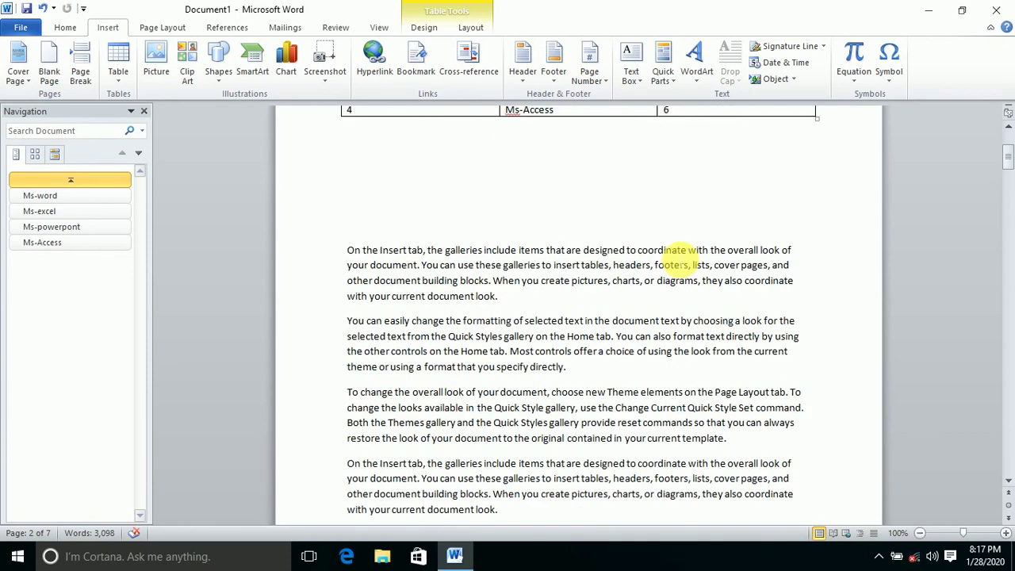
scroll(678, 253, "up", 3)
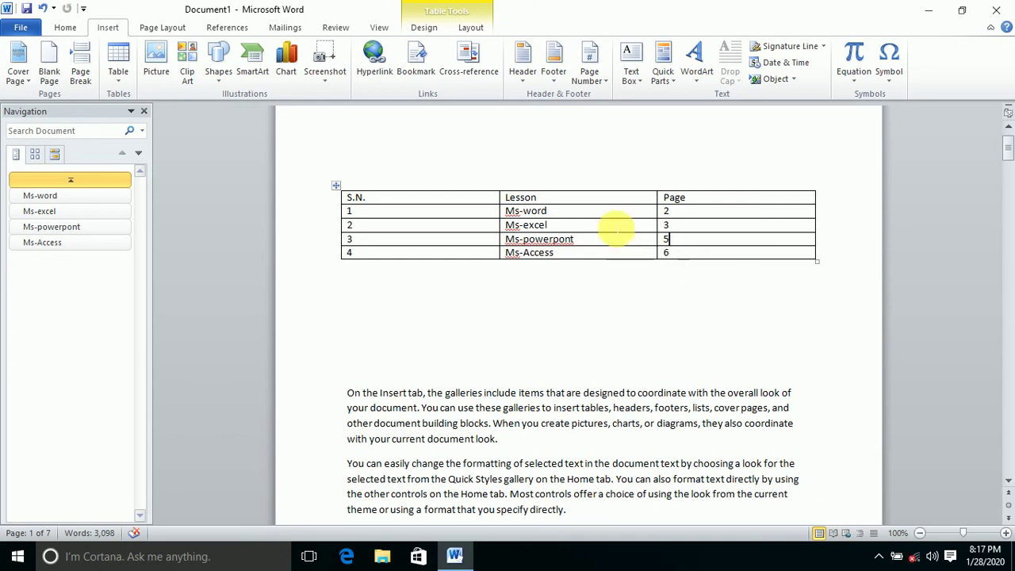
left_click_drag(596, 217, 460, 217)
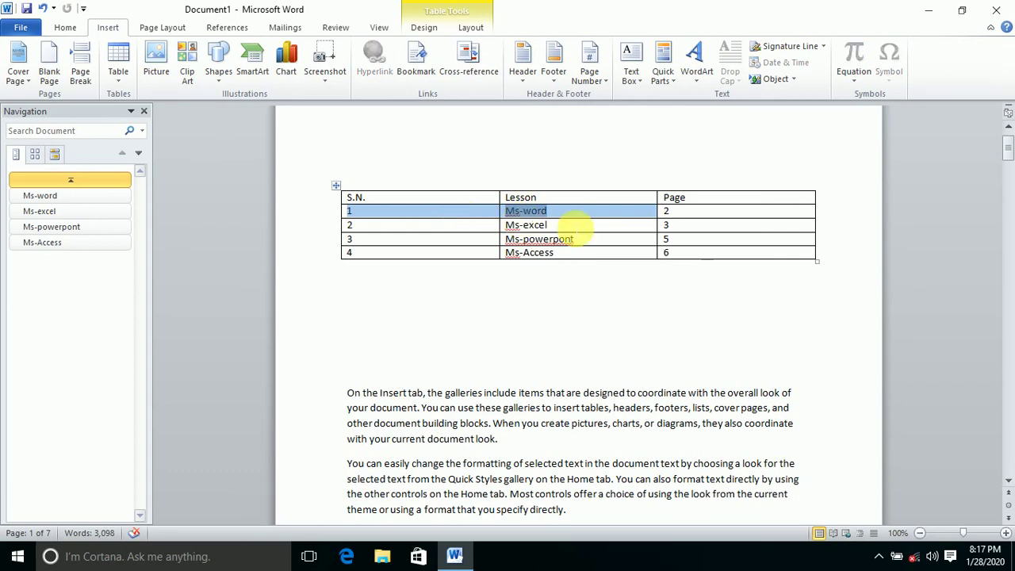
scroll(576, 230, "down", 7)
scroll(577, 230, "down", 5)
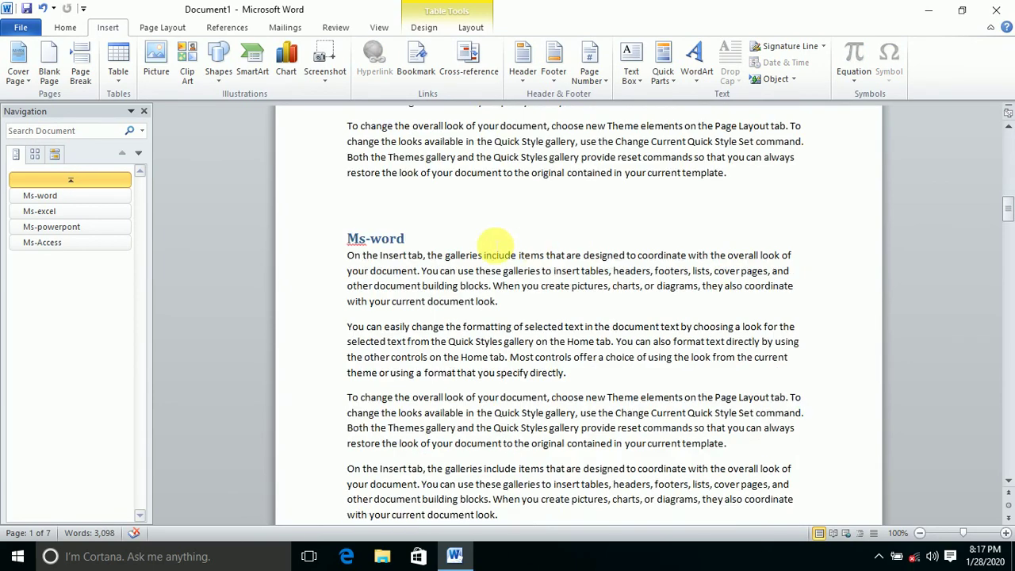
left_click_drag(424, 244, 325, 237)
scroll(577, 230, "up", 7)
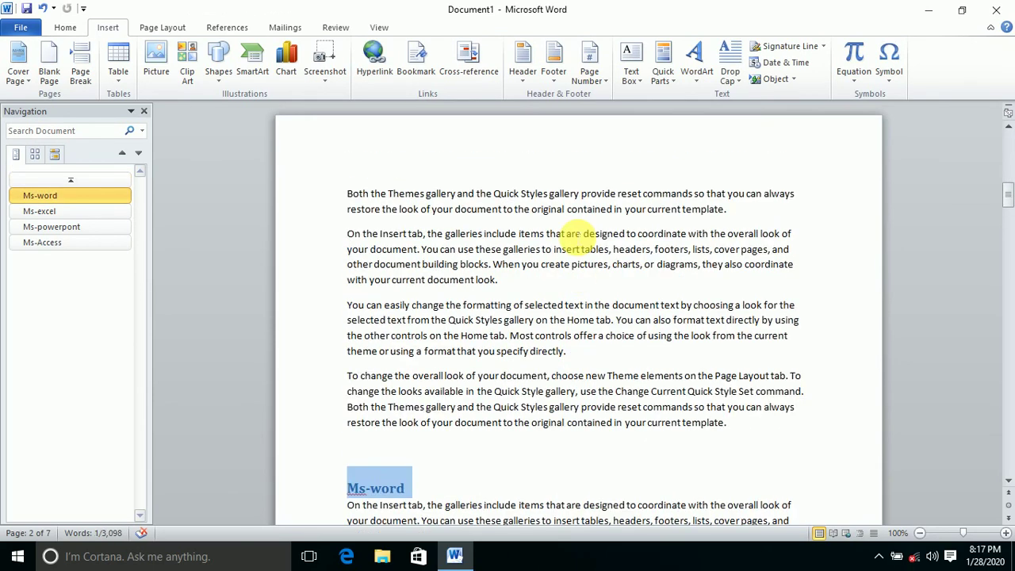
scroll(580, 236, "up", 10)
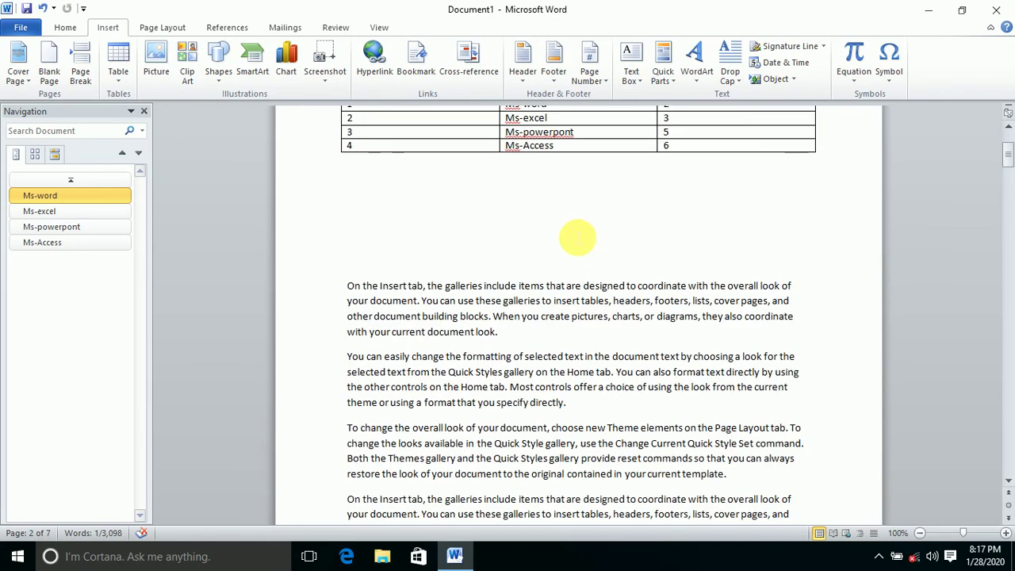
left_click(568, 212)
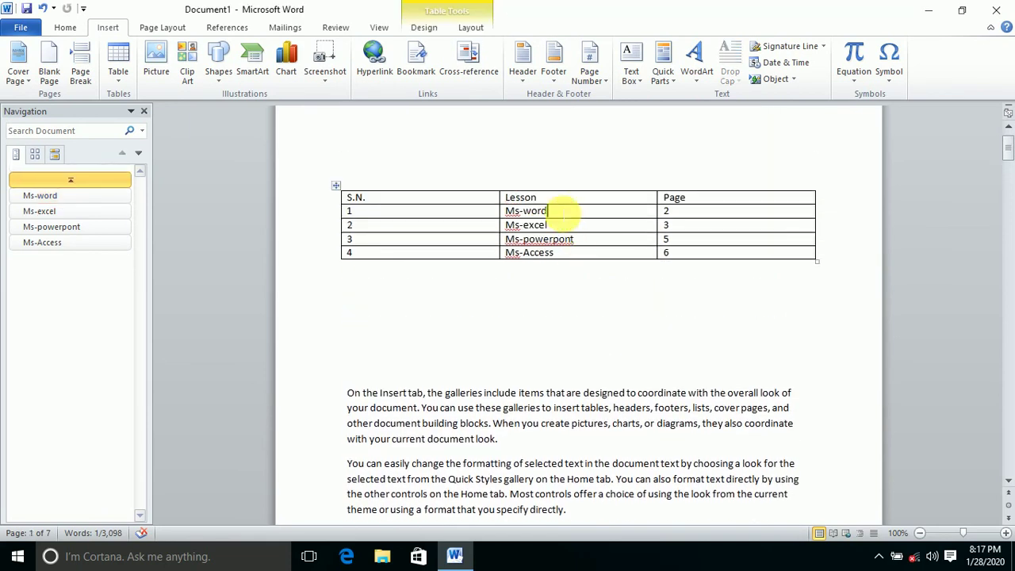